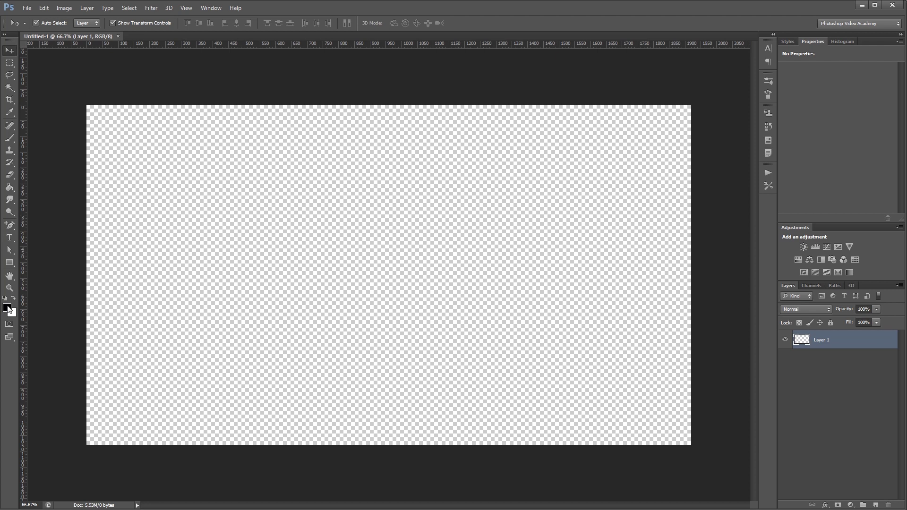
Fill the empty Layer 1 canvas with foreground colour aab8cc using the Paint Bucket.
left_click(8, 308)
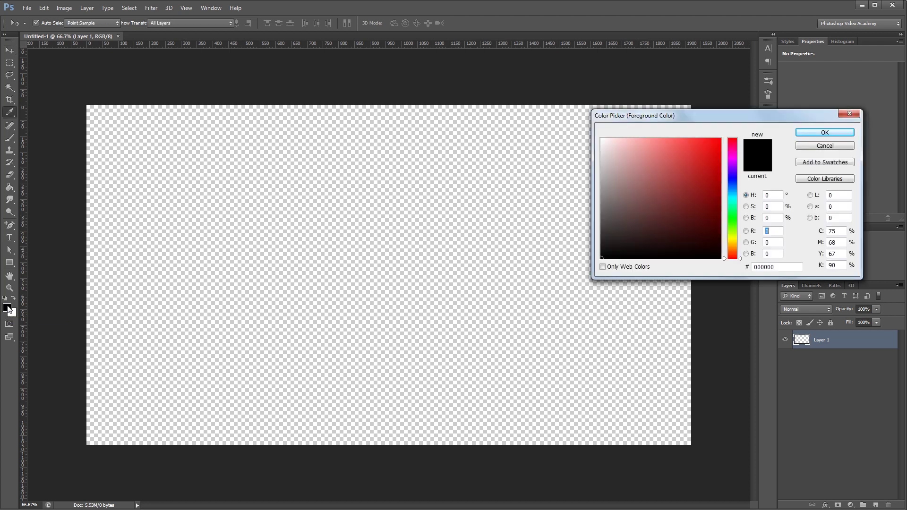
left_click(770, 267)
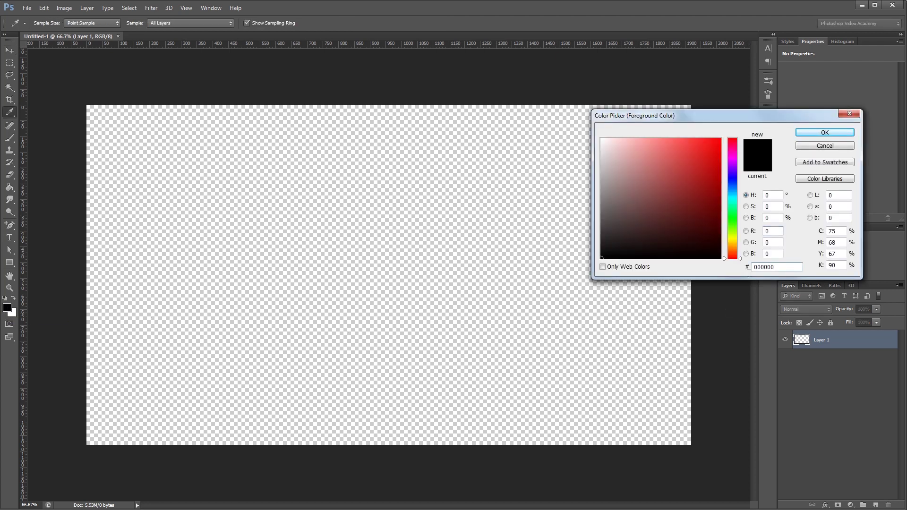
type("aa")
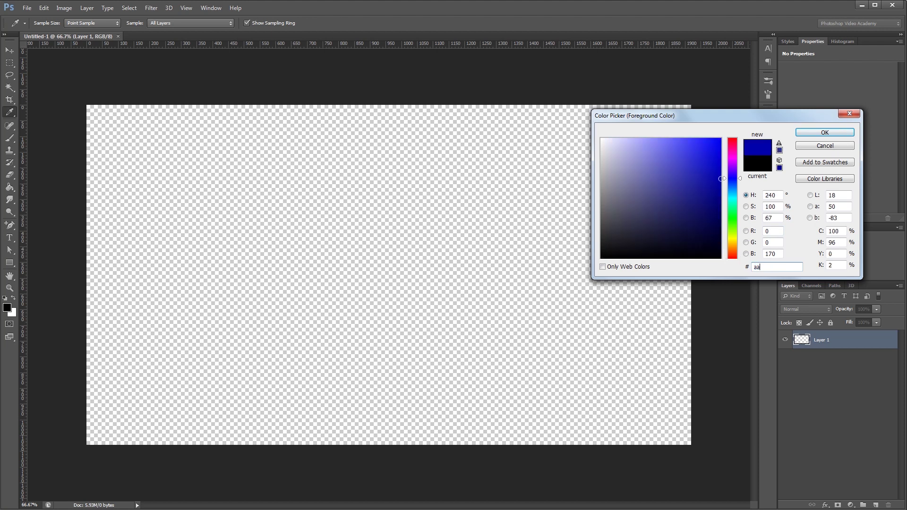
type("b8cc5")
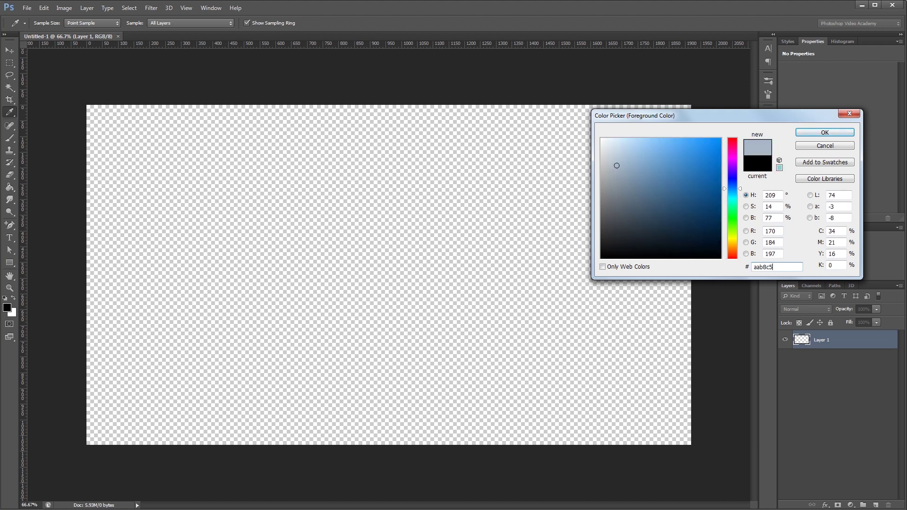
key("Return")
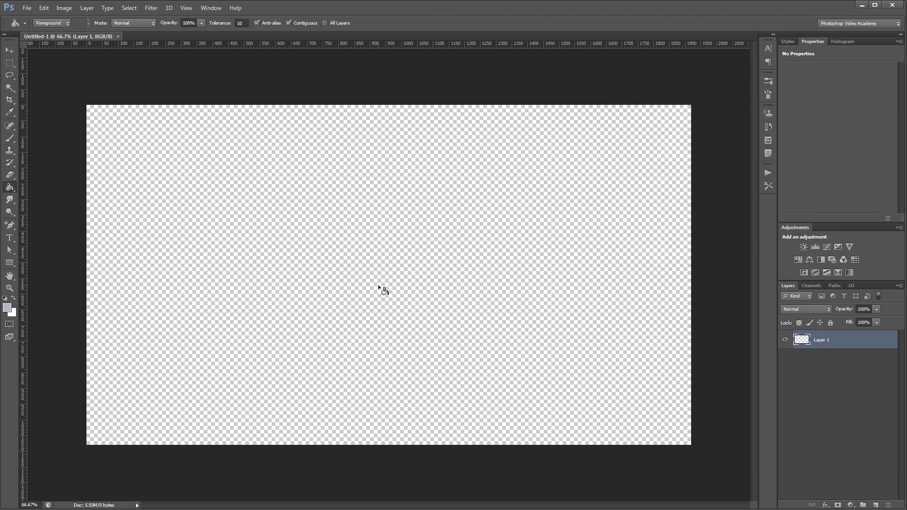
left_click(378, 284)
key("v")
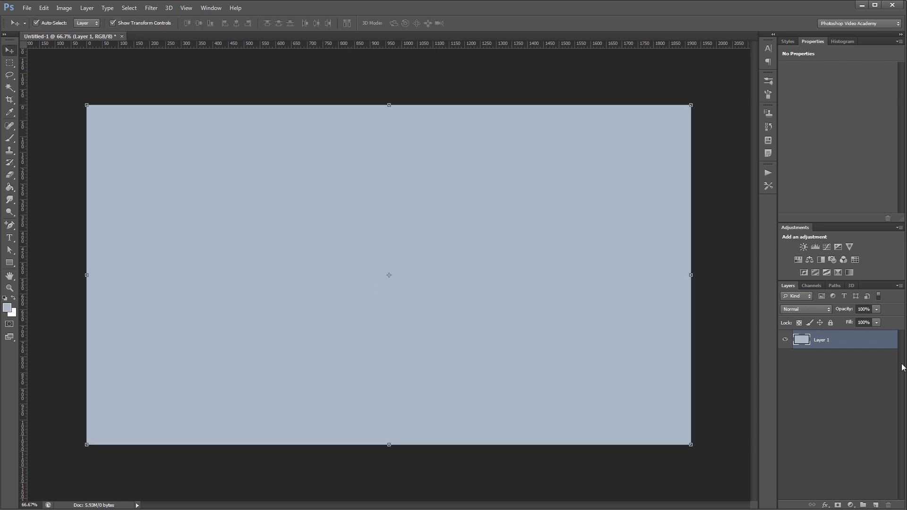
Give Layer 1 a Soft Light gradient overlay at 125° angle and 35% opacity.
double_click(851, 339)
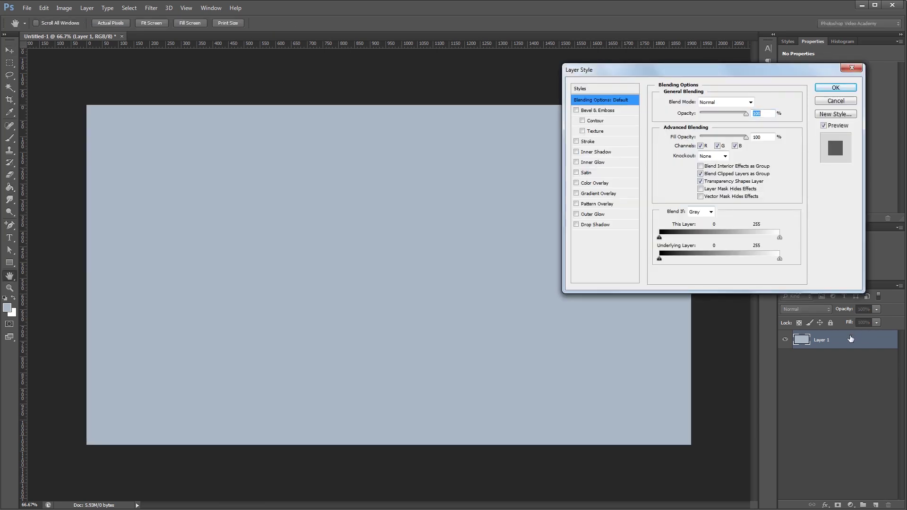
left_click(597, 195)
left_click(706, 102)
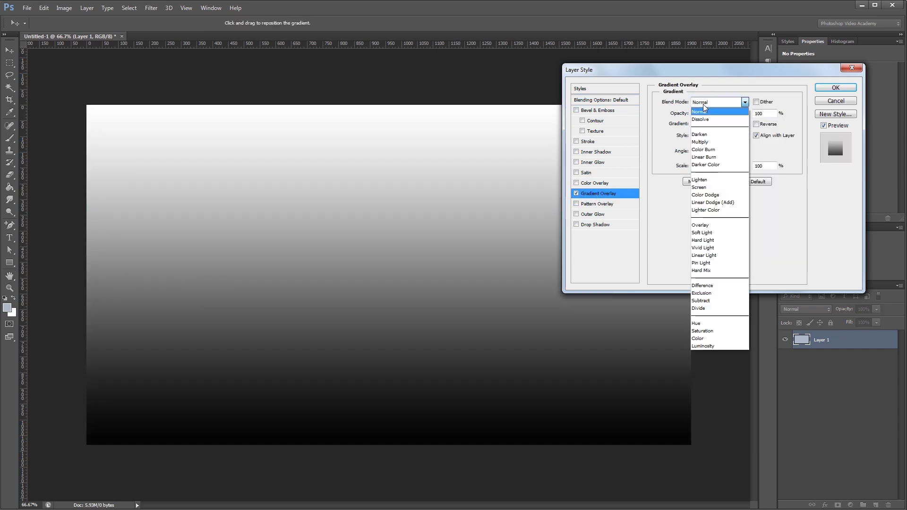
left_click(707, 233)
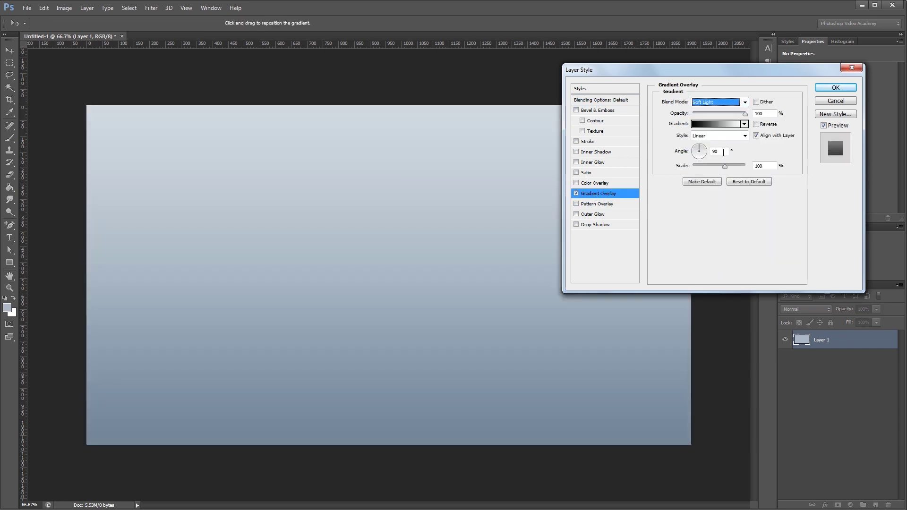
double_click(724, 152)
type("125")
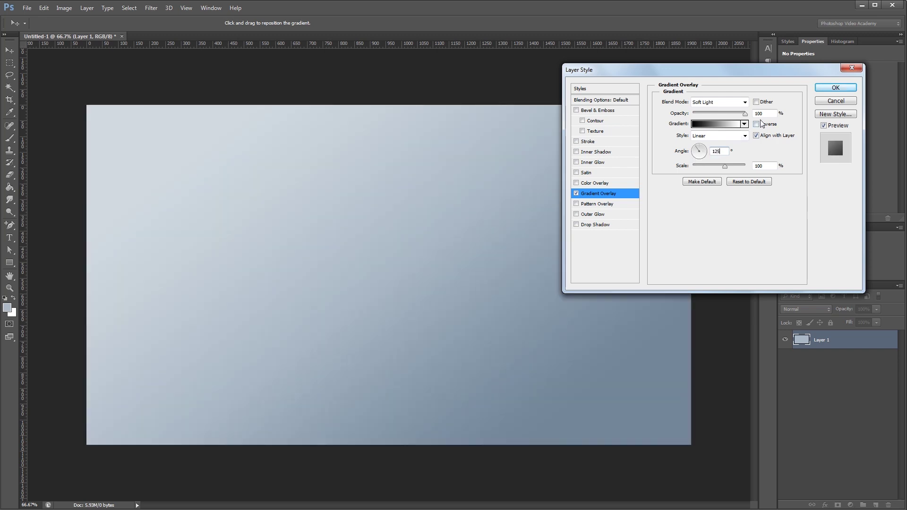
double_click(770, 116)
type("35")
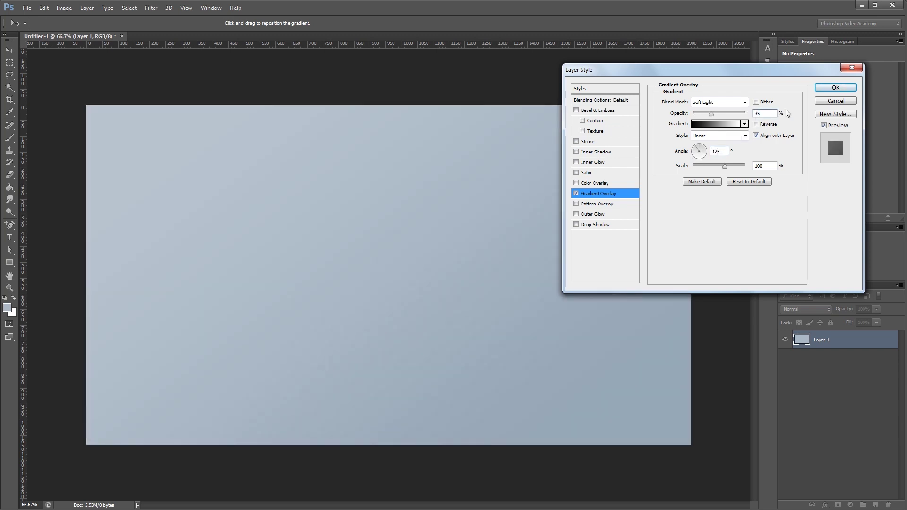
left_click(835, 87)
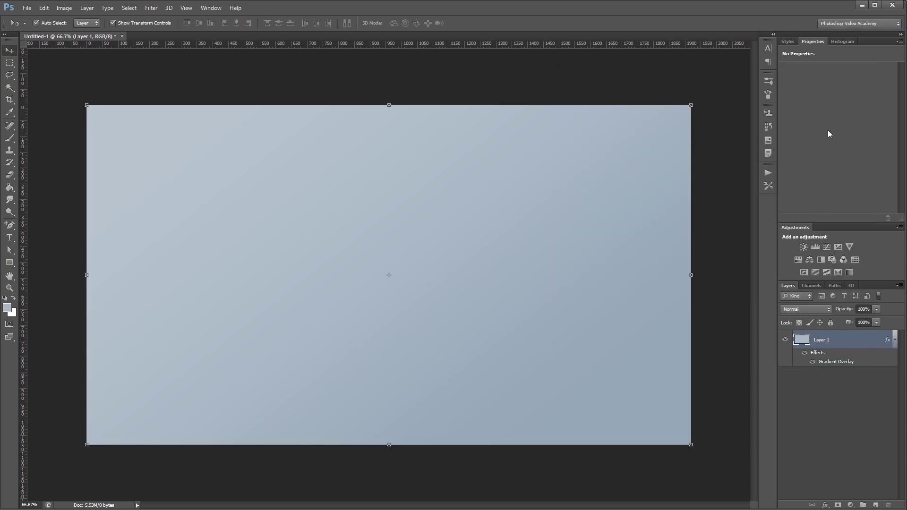
left_click(805, 354)
Restore the background's effects and begin a Pen shape tracing the snowdrift's wavy top edge.
left_click(804, 354)
left_click(10, 225)
left_click(53, 228)
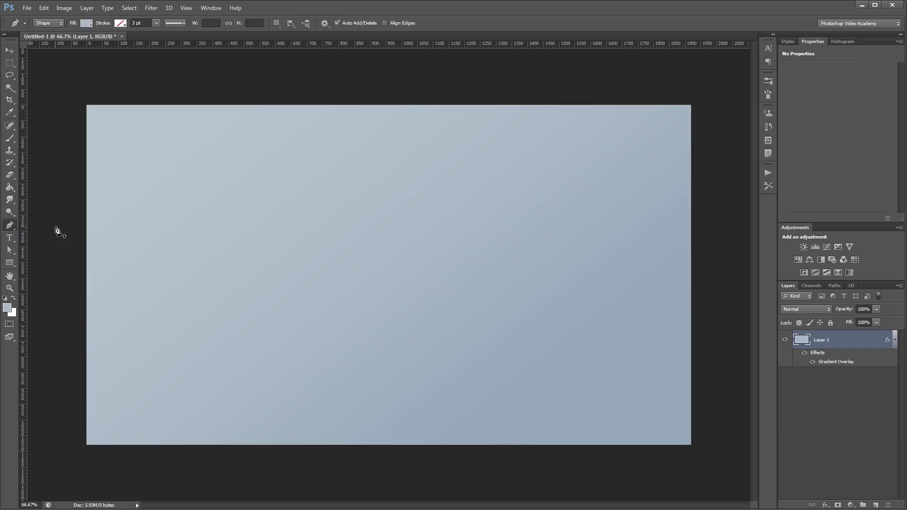
left_click(52, 355)
left_click_drag(208, 349, 263, 351)
left_click_drag(340, 357, 408, 357)
left_click_drag(508, 336, 591, 336)
Finish the wavy edge and close the snowdrift shape around the lower canvas corners.
left_click_drag(653, 353, 678, 360)
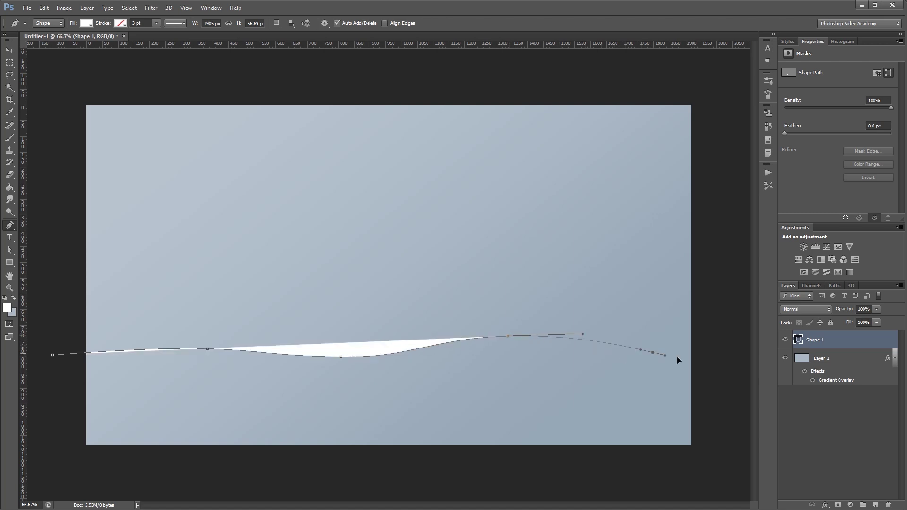
left_click(728, 367)
left_click(720, 470)
left_click(73, 466)
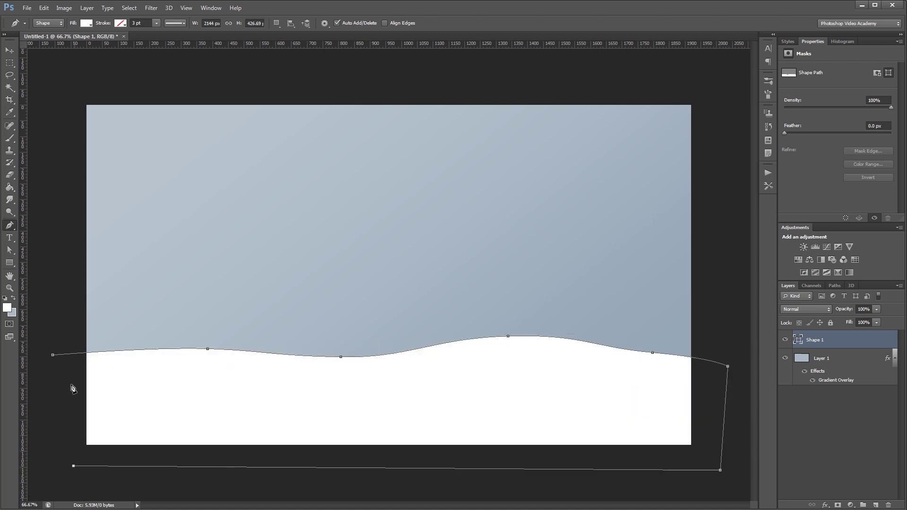
left_click(52, 356)
key("v")
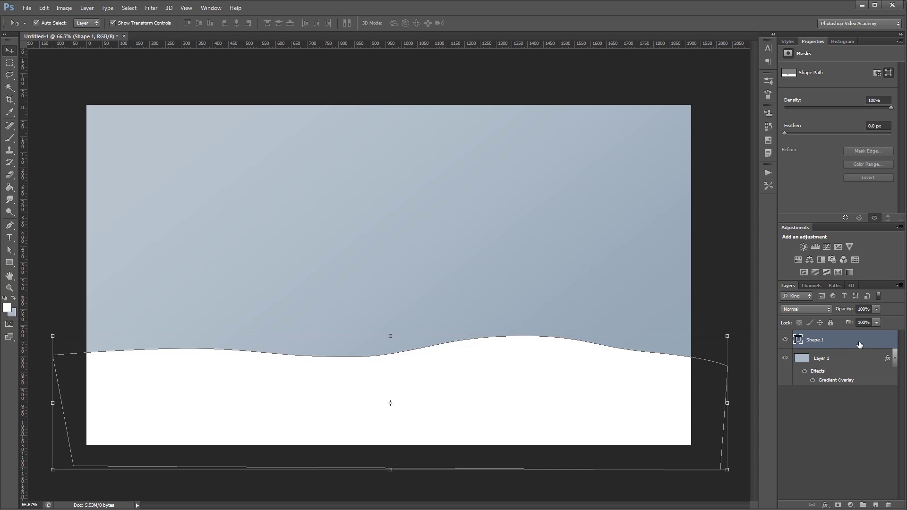
Give Shape 1 a gradient overlay running from white to pale grey d2d7dd.
double_click(834, 340)
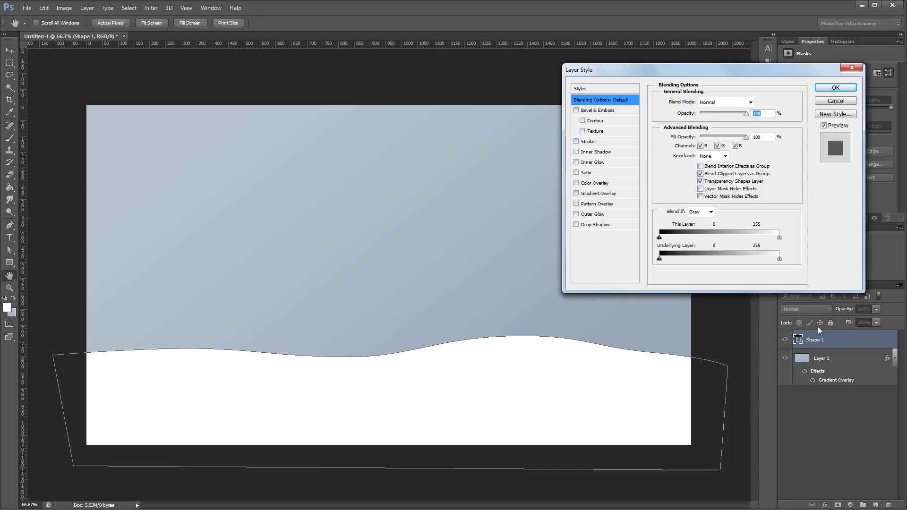
left_click(597, 194)
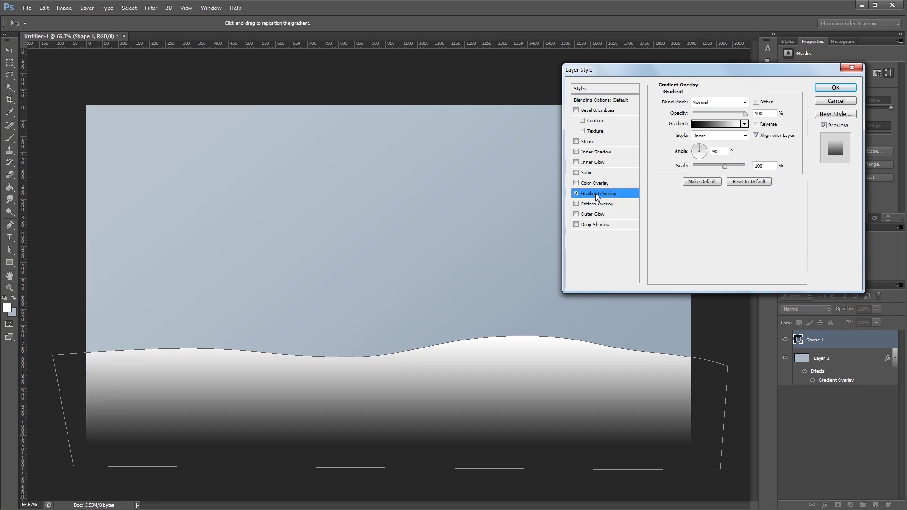
left_click(706, 124)
left_click(778, 245)
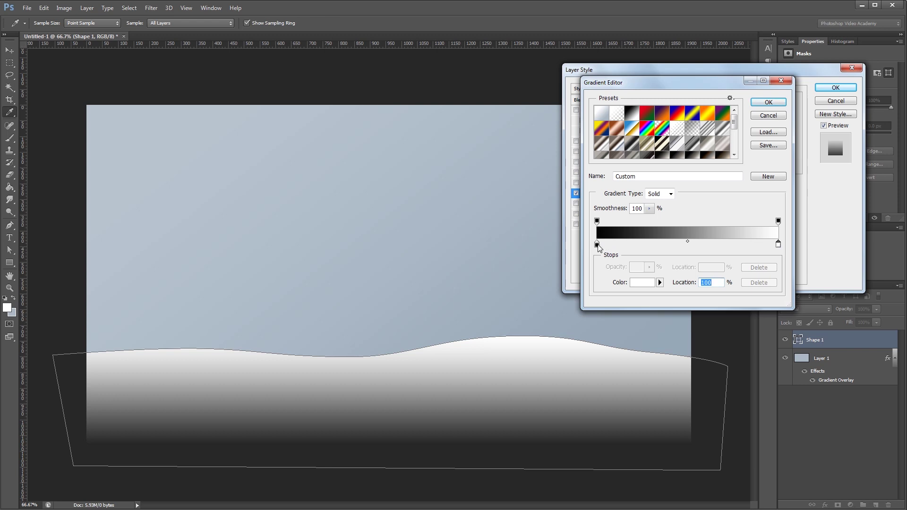
double_click(596, 245)
double_click(775, 267)
type("d")
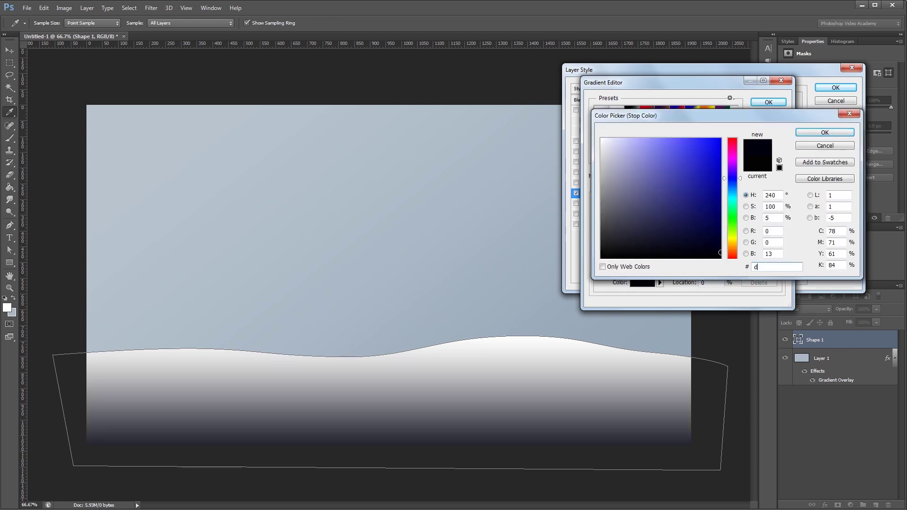
type("2d7dd")
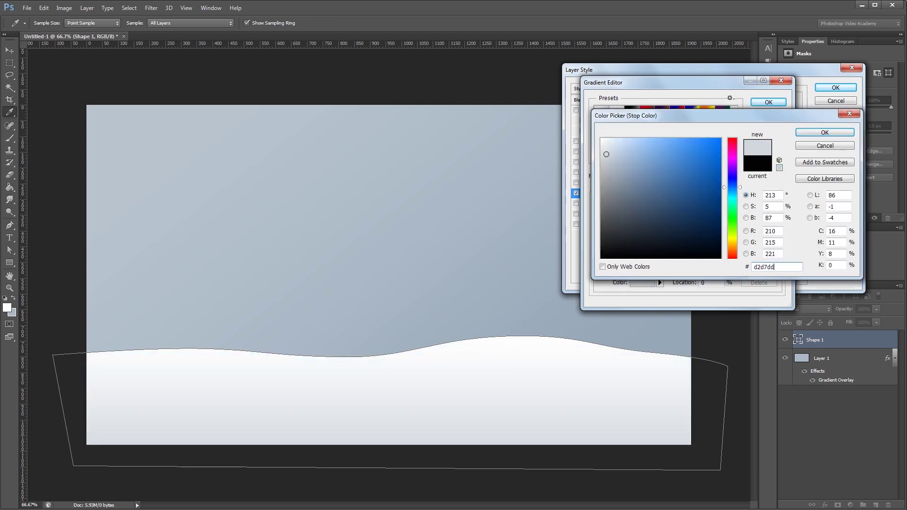
key("Return")
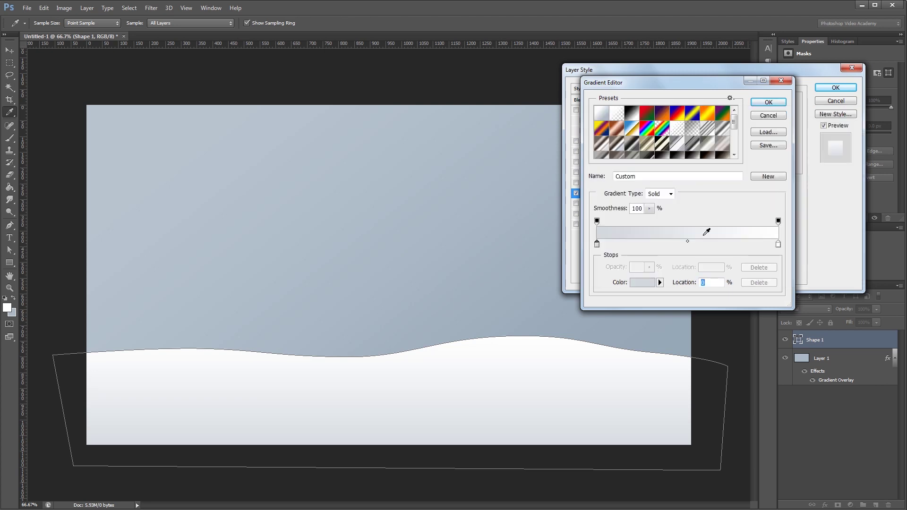
left_click(757, 103)
Add a Screen outer glow with 65% opacity, 50% noise and 21 px size to Shape 1.
left_click(591, 215)
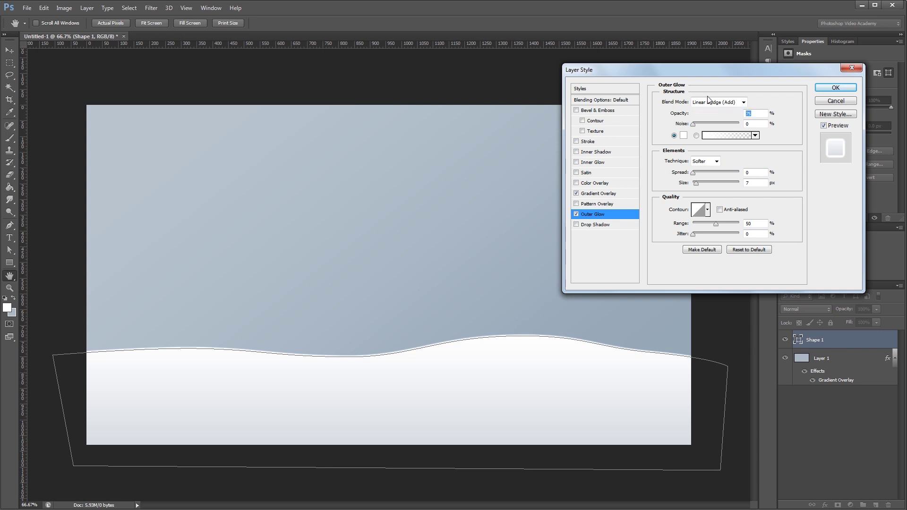
left_click(709, 101)
left_click(702, 187)
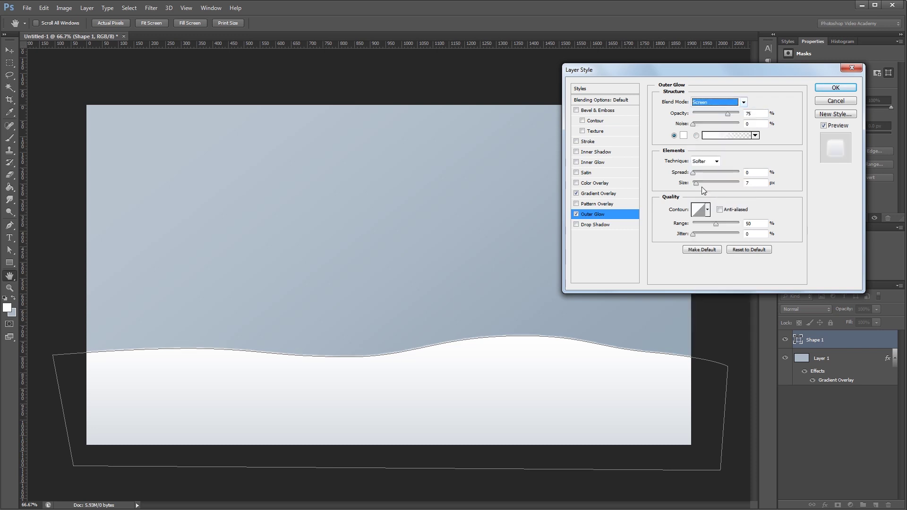
double_click(757, 114)
type("65")
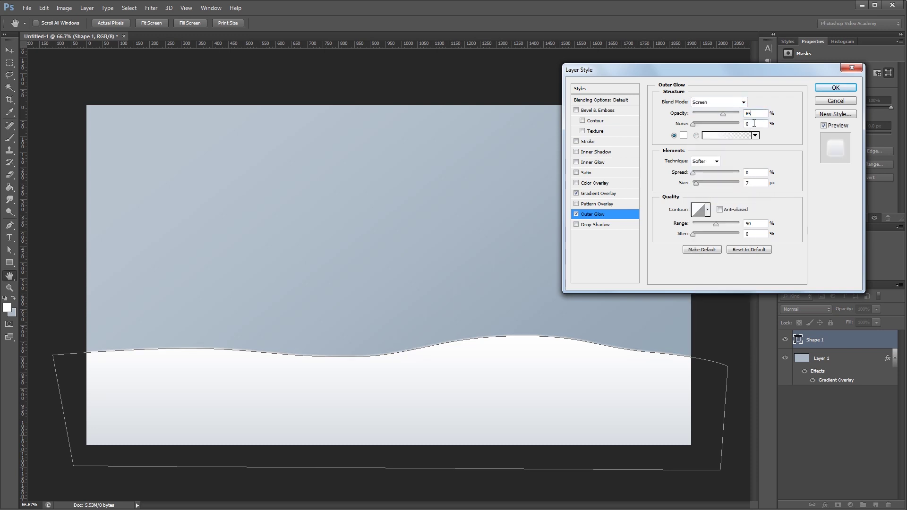
double_click(757, 124)
type("50")
type("21")
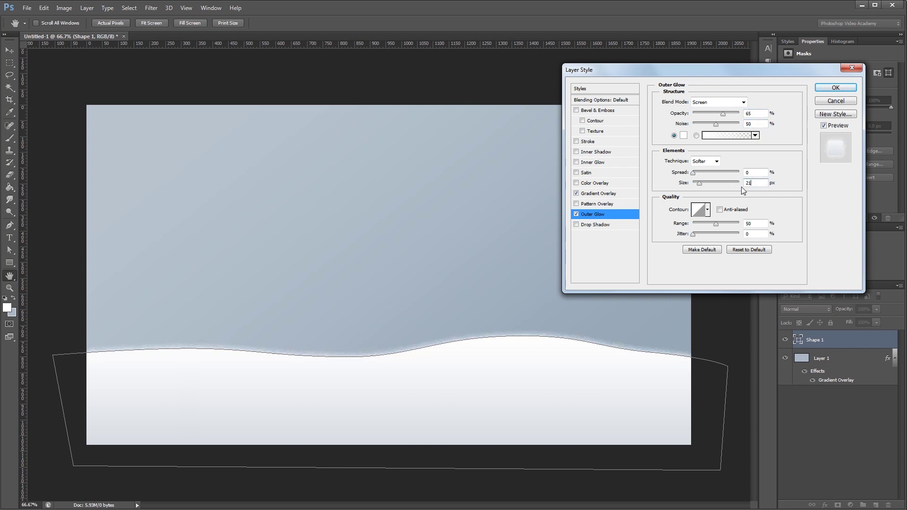
left_click(836, 88)
key("v")
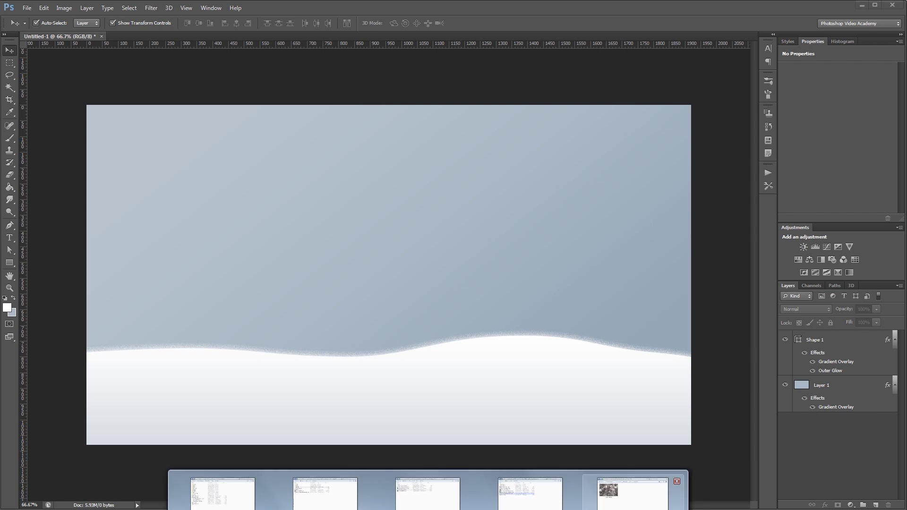
Place marble-0004.jpg onto the canvas and scale it to cover the whole canvas.
left_click(638, 492)
left_click_drag(276, 180, 136, 289)
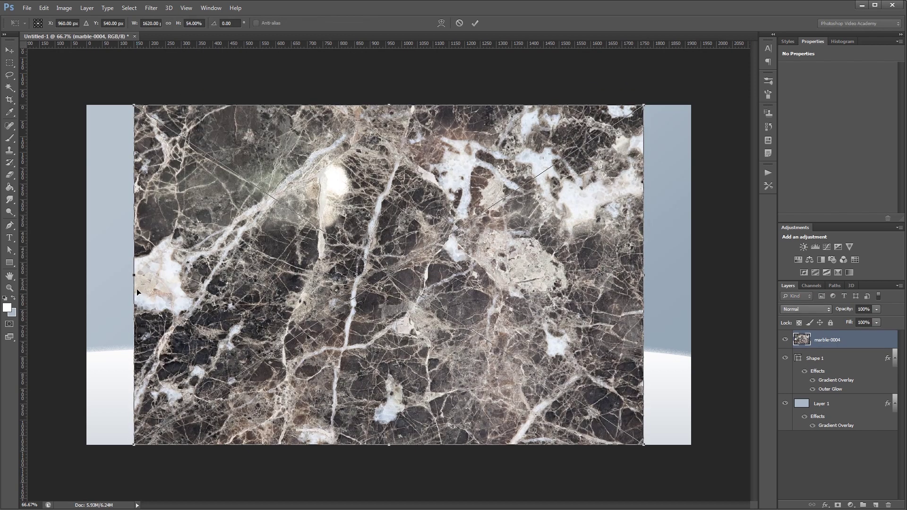
left_click_drag(645, 103, 695, 82)
key("Return")
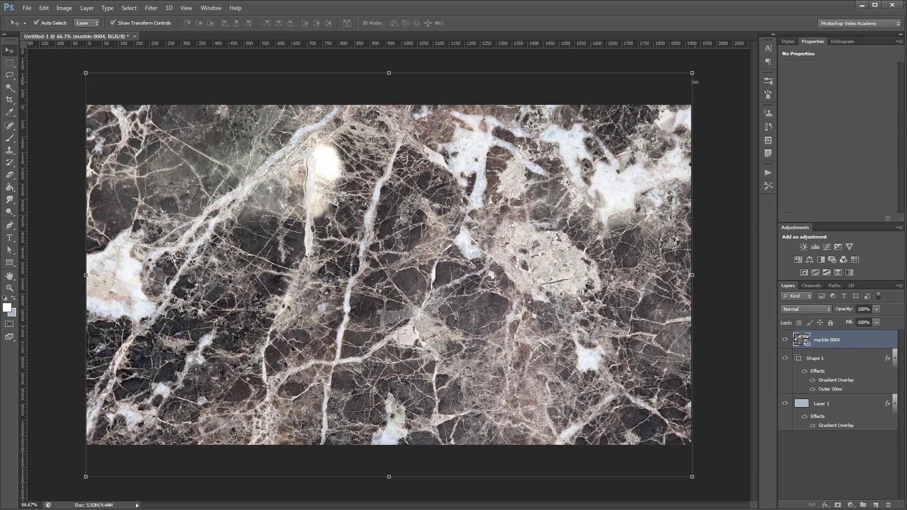
Copy the marble into a plain Layer 2 and delete the marble-0004 layer.
key("ctrl+a")
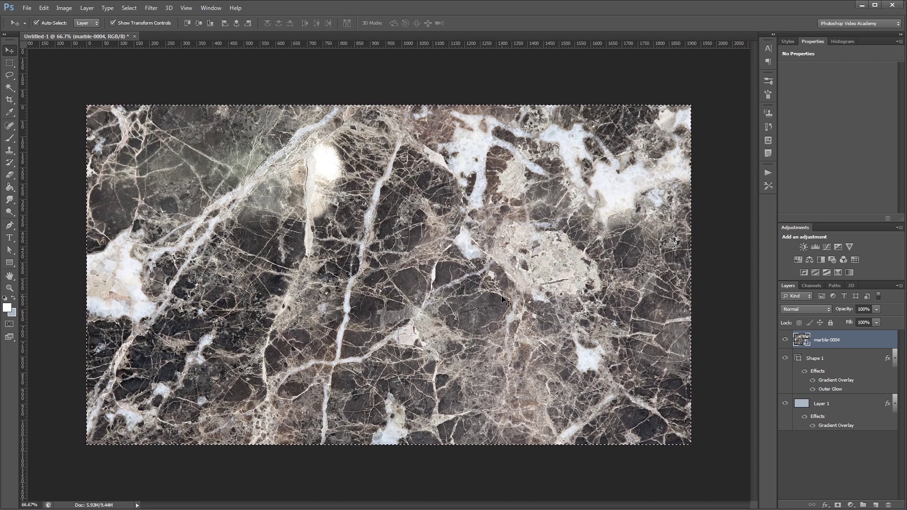
key("ctrl+j")
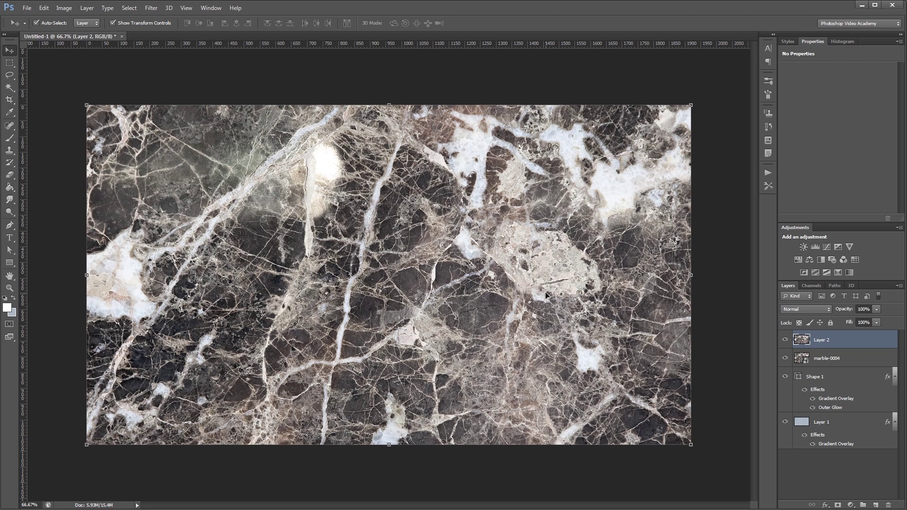
left_click(853, 360)
key("Delete")
left_click(850, 341)
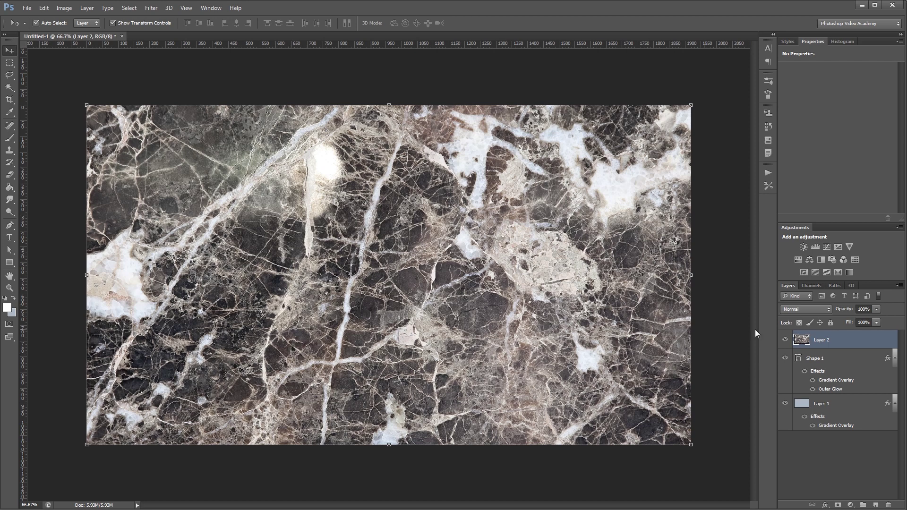
Set the marble Layer 2 to Overlay blend mode at 15% opacity.
left_click(798, 310)
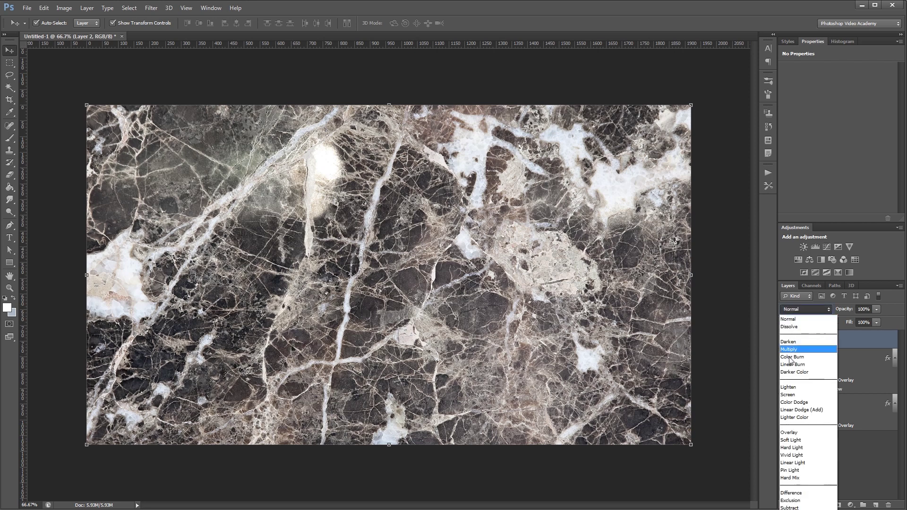
left_click(802, 434)
left_click(869, 309)
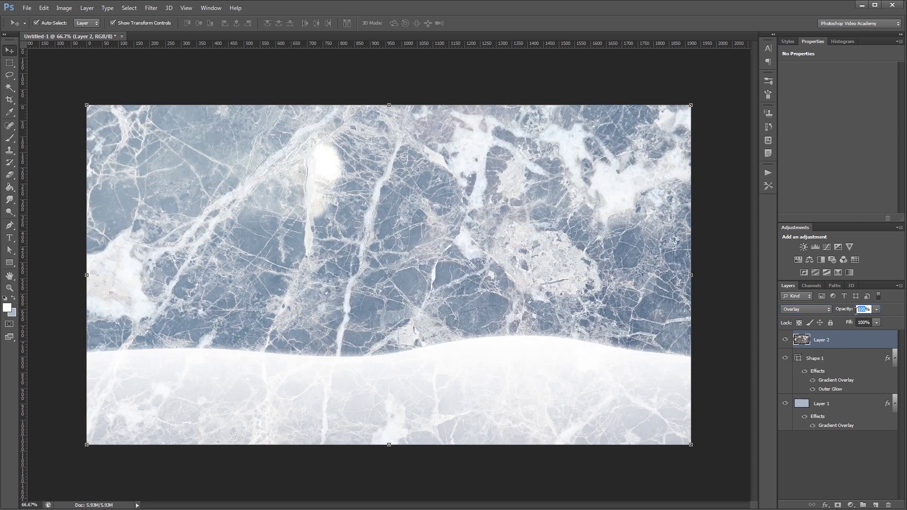
type("15")
key("Return")
left_click(749, 300)
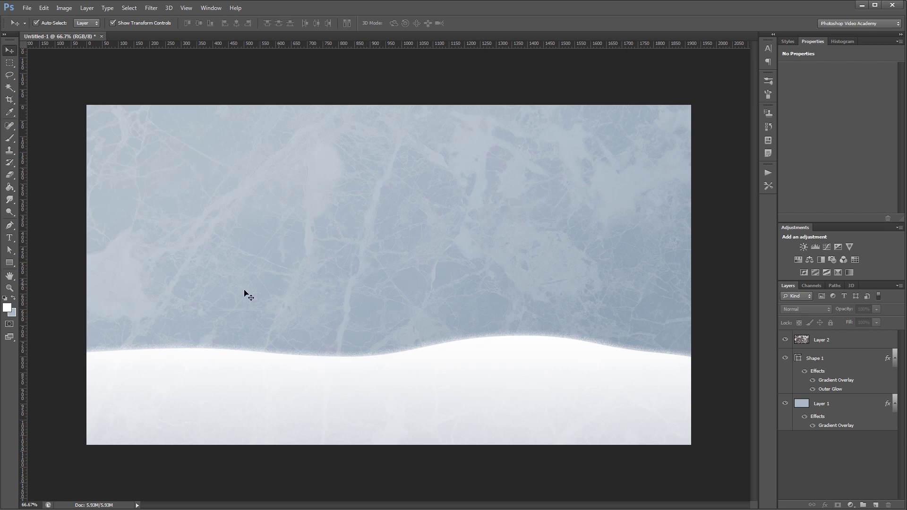
Sample the canvas grey-blue as the foreground colour and start a new text layer.
left_click(7, 308)
left_click(578, 197)
key("Return")
key("t")
left_click(299, 262)
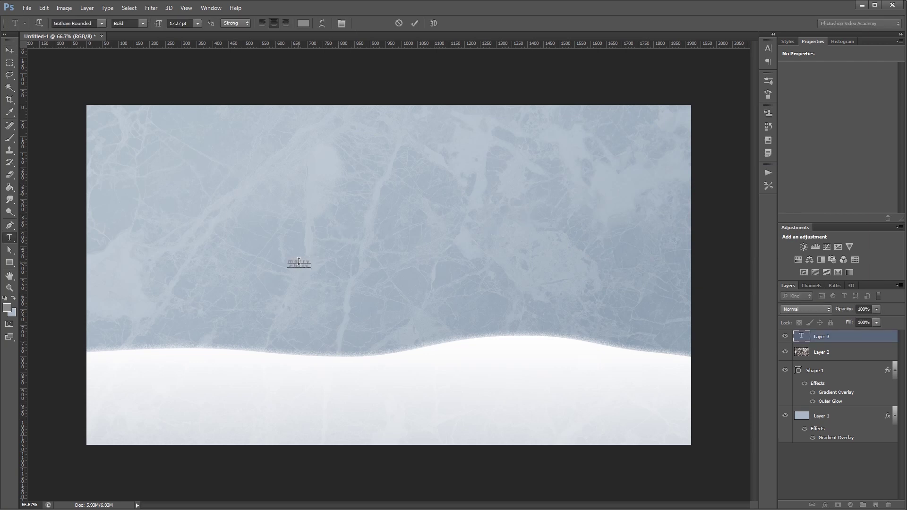
Commit the 'merry christmas' text, enlarge it, and move it up and right.
key("ctrl+Return")
key("ctrl+t")
left_click_drag(319, 257, 523, 201)
key("Return")
left_click_drag(392, 231, 496, 193)
Set the text's tracking to 0 in the Character panel.
left_click(769, 48)
left_click(731, 79)
type("0")
key("Return")
Scale the text up further and nudge it left across the upper sky.
key("ctrl+t")
left_click_drag(553, 180, 634, 130)
key("Return")
left_click_drag(486, 175, 447, 174)
key("ctrl+t")
left_click_drag(620, 116, 644, 105)
key("Return")
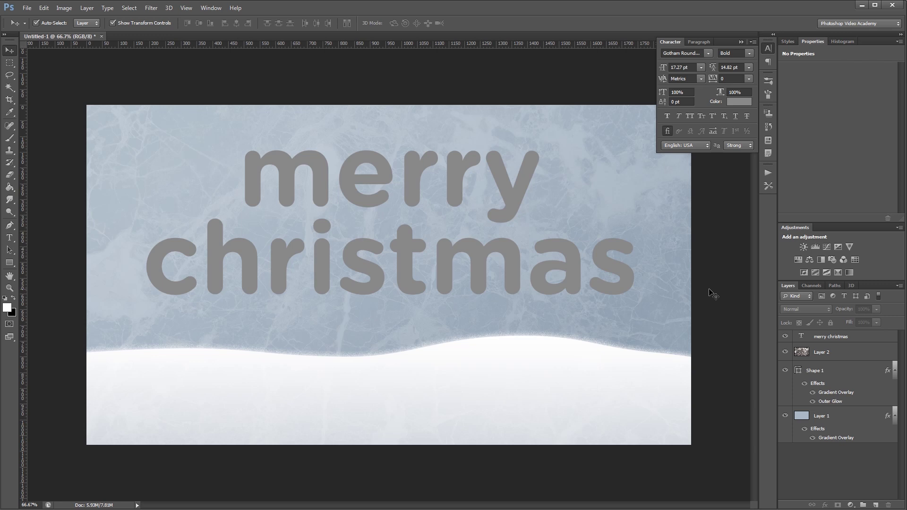
Create a 200 × 200 px Untitled-2 document and paint-bucket its Layer 1 solid white.
key("ctrl+n")
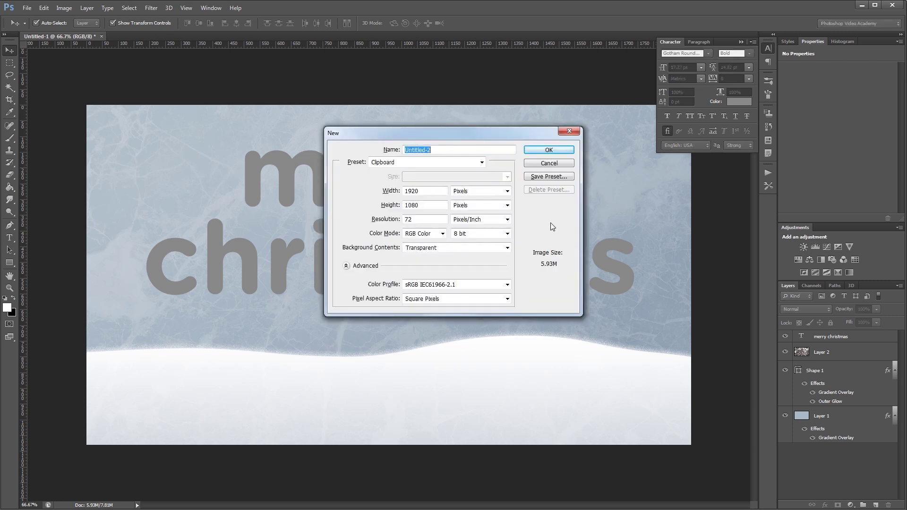
double_click(437, 193)
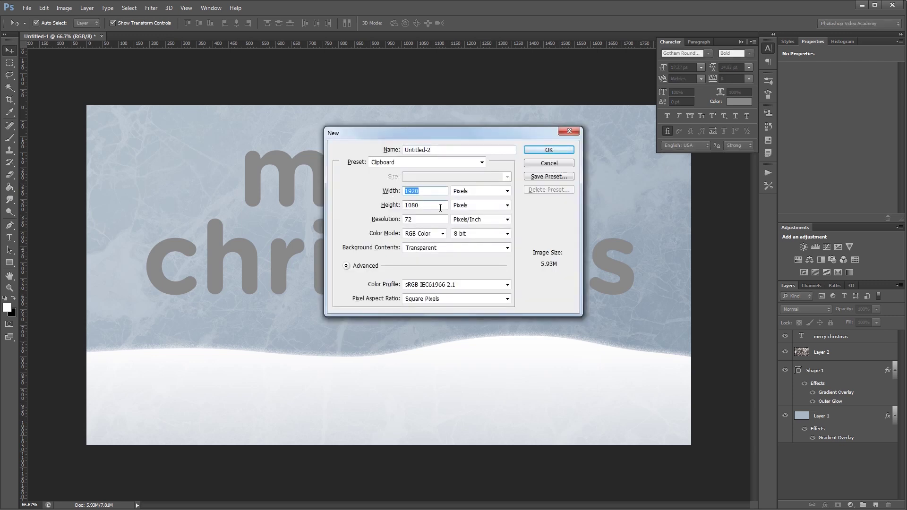
type("200")
double_click(426, 205)
type("200")
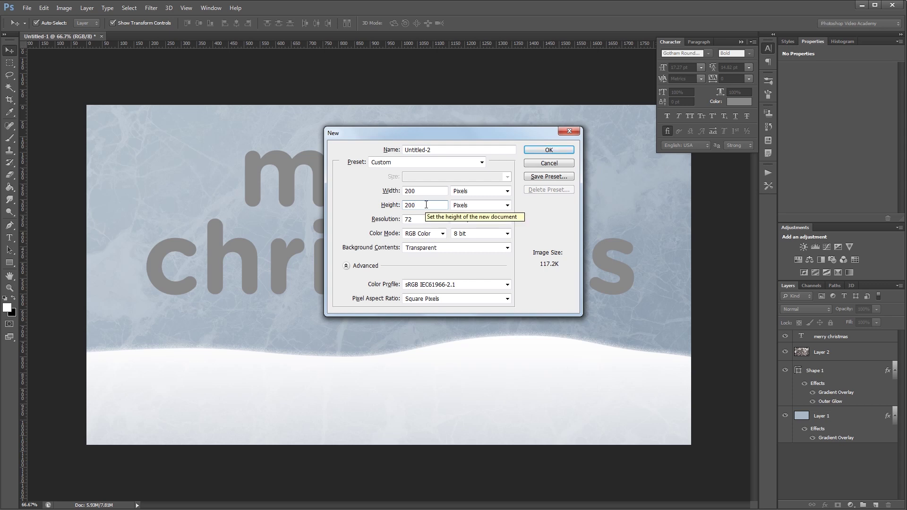
key("Return")
key("g")
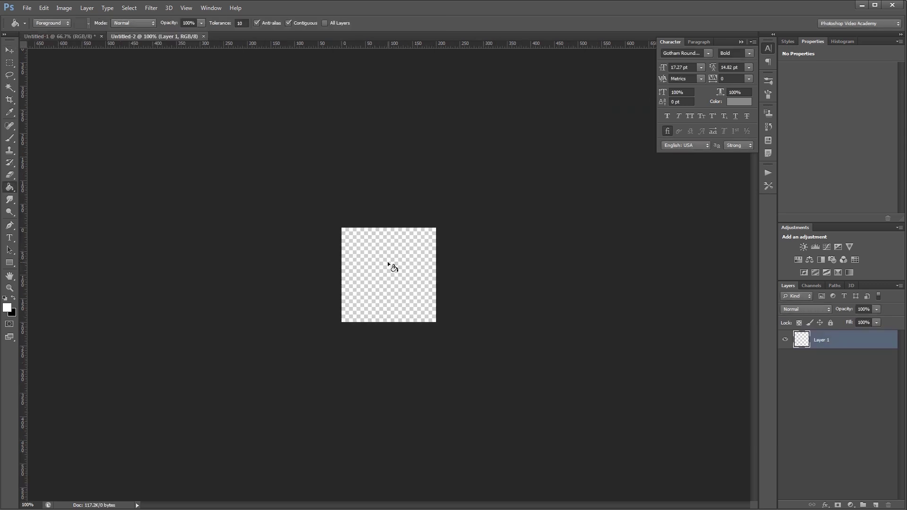
left_click(388, 263)
Drag vertical and horizontal guides to the square's centre and set the foreground colour to ff0000.
key("v")
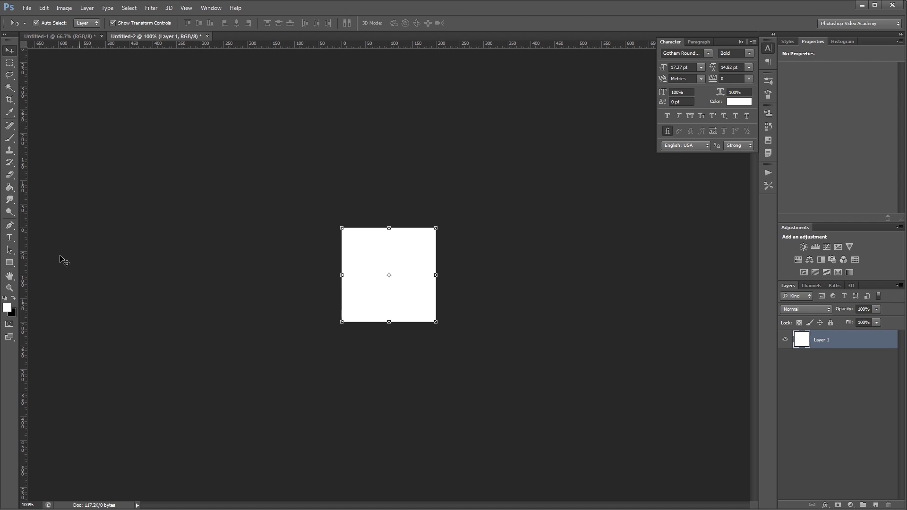
left_click_drag(25, 258, 392, 284)
left_click_drag(417, 45, 432, 274)
key("i")
left_click(7, 308)
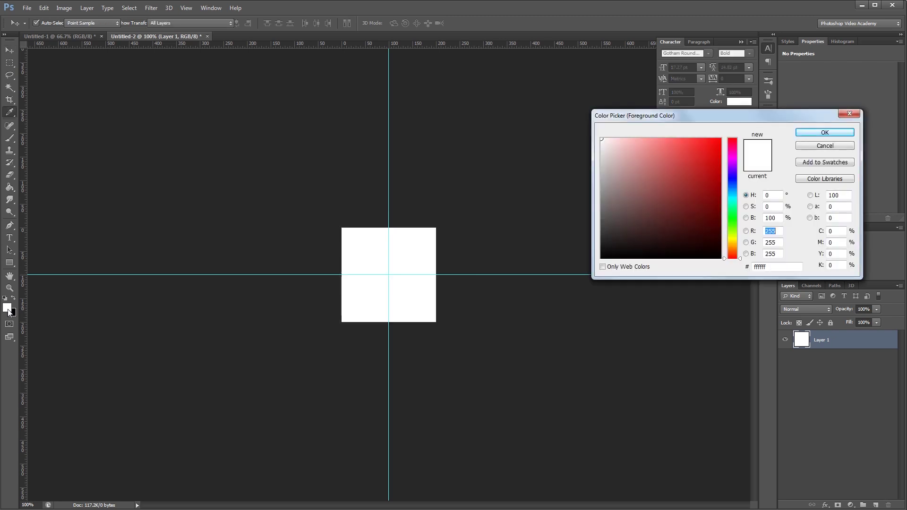
type("ff0000")
left_click(819, 135)
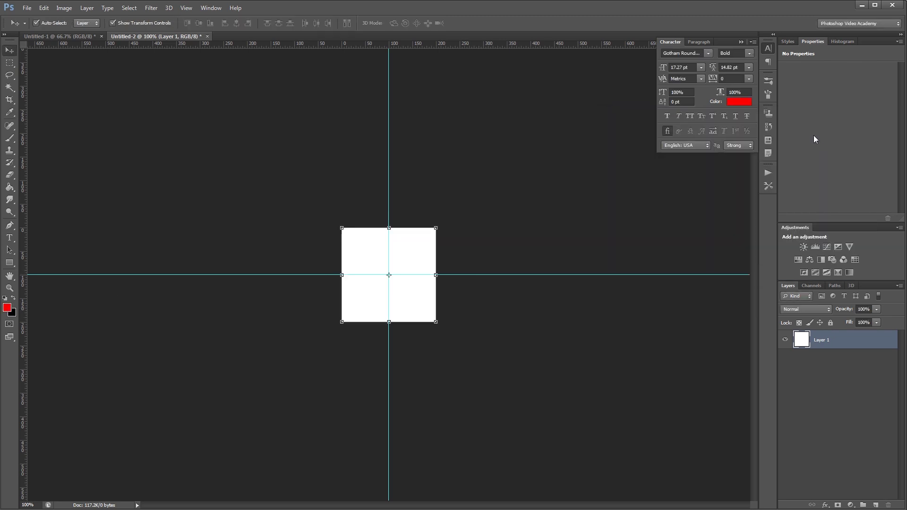
Draw a red 75 × 200 px rectangle and centre it on the guide crossing.
left_click(9, 264)
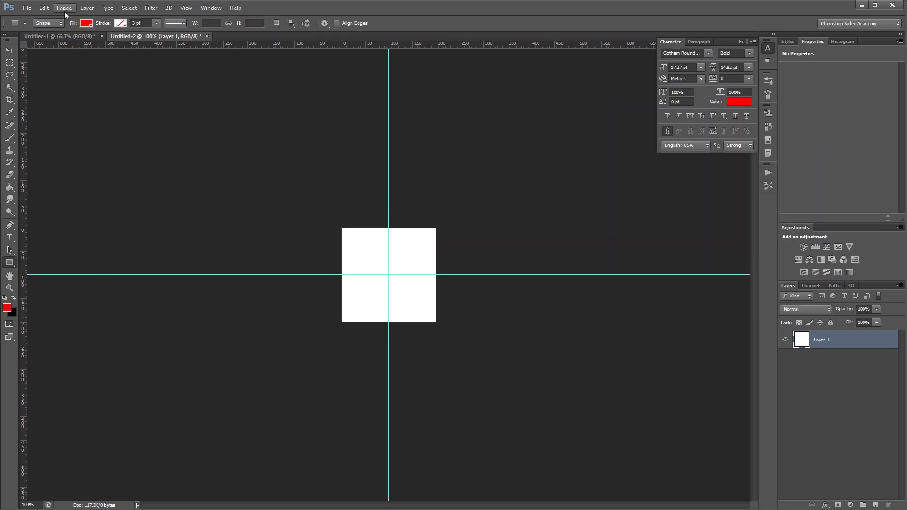
left_click(387, 271)
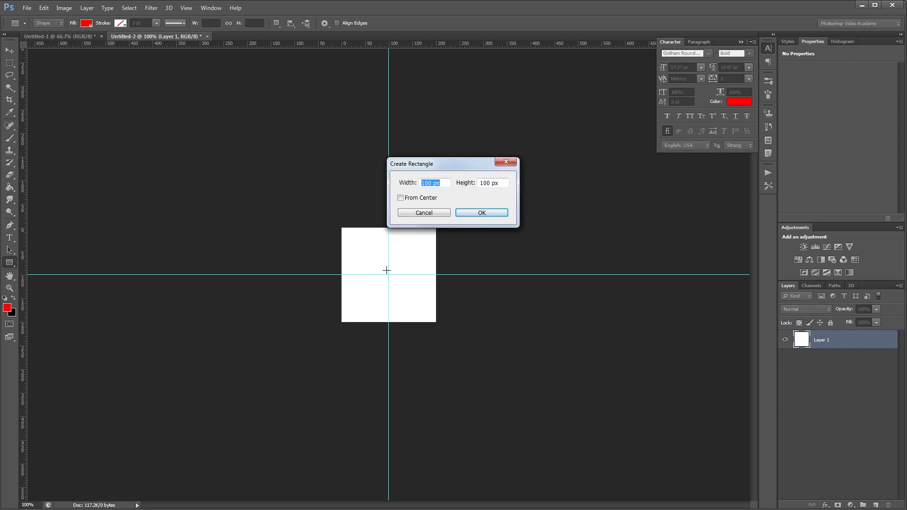
type("75")
key("Tab")
type("200")
key("Return")
key("v")
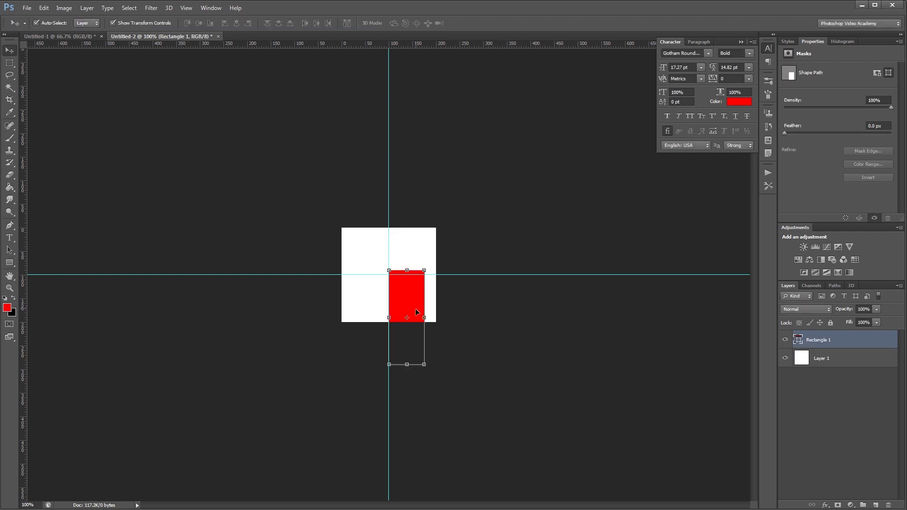
left_click_drag(415, 308, 400, 266)
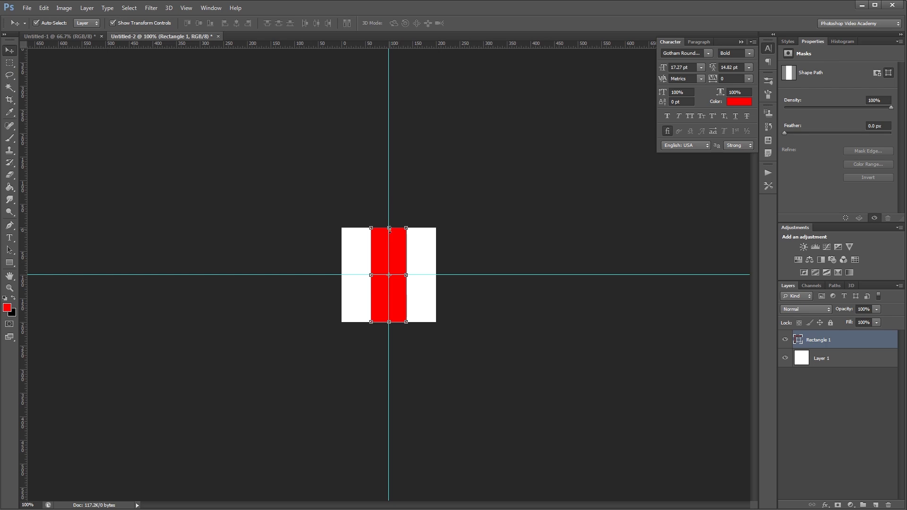
left_click(389, 229)
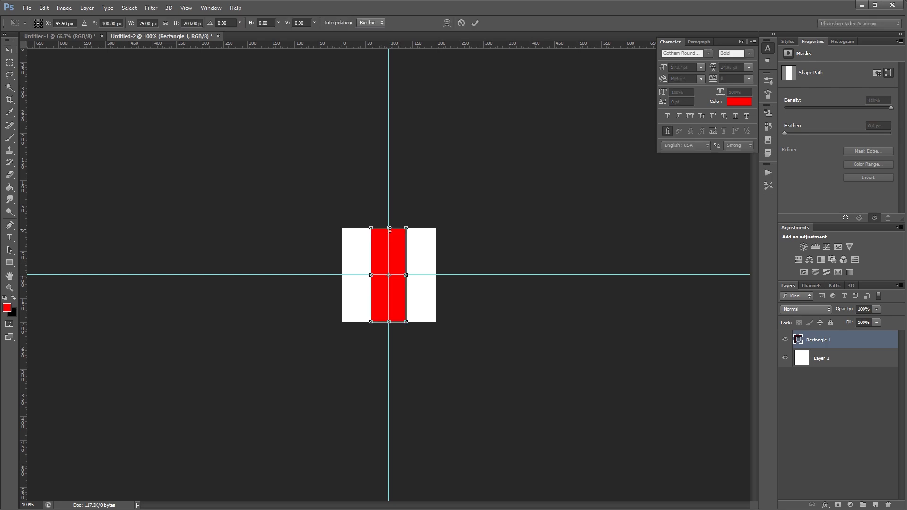
Stretch the red bar to 554 px, rotate it 45°, hide guides, and duplicate its layer.
left_click_drag(389, 229, 389, 146)
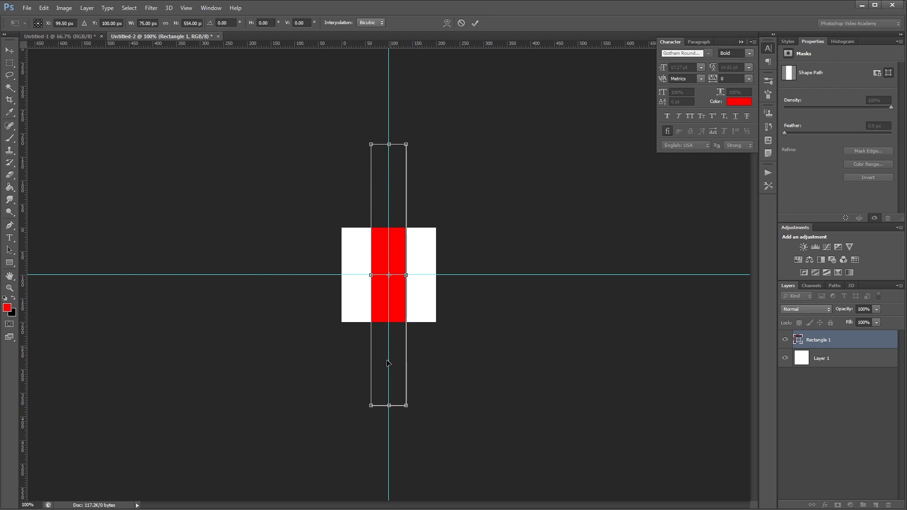
left_click_drag(414, 137, 485, 220)
key("Return")
key("ctrl+semicolon")
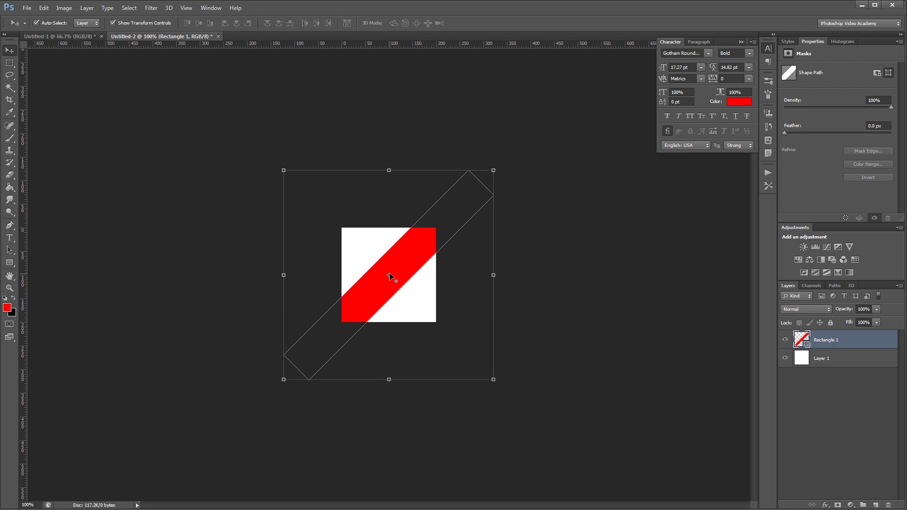
left_click(389, 273, "alt")
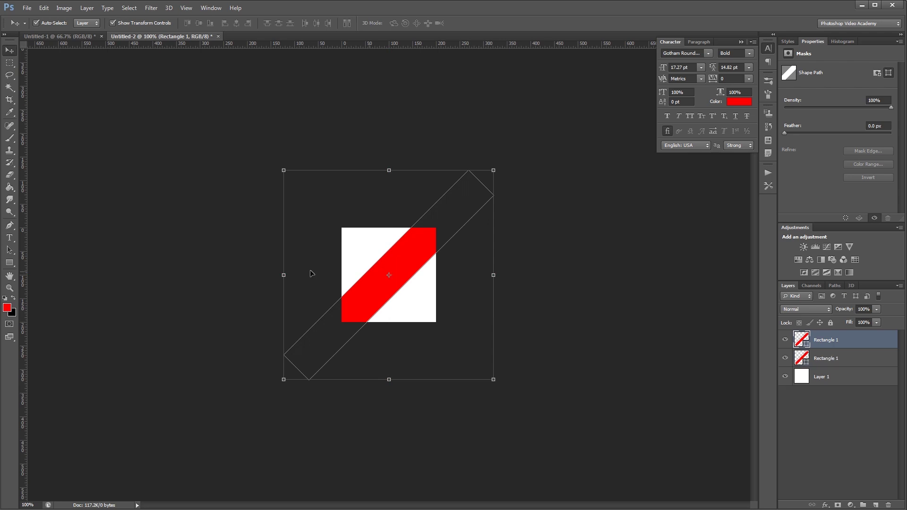
Move a copy of the red stripe path about 100 px up-left to the tile's top-left corner.
left_click(9, 250)
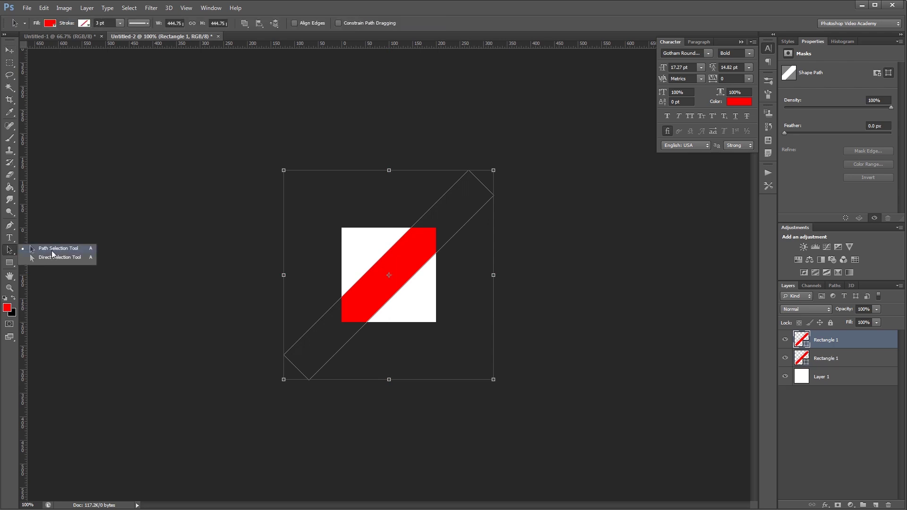
left_click(52, 250)
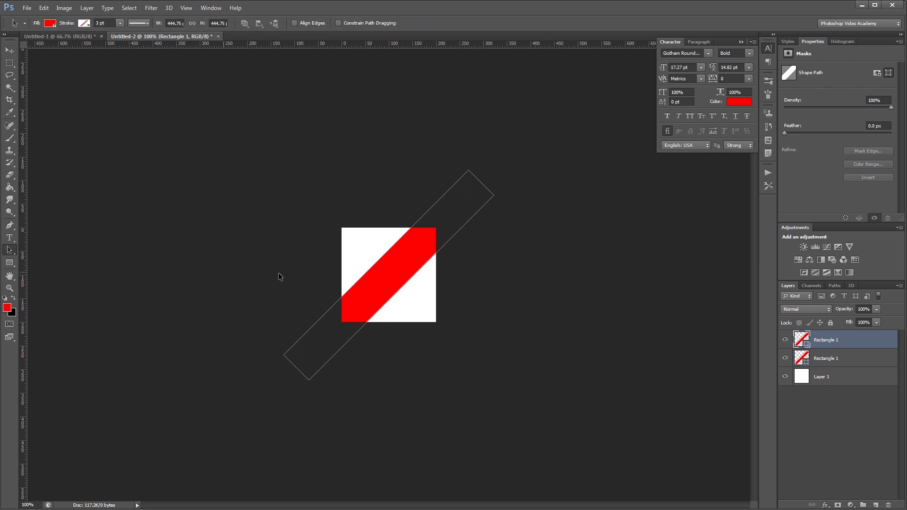
right_click(389, 279)
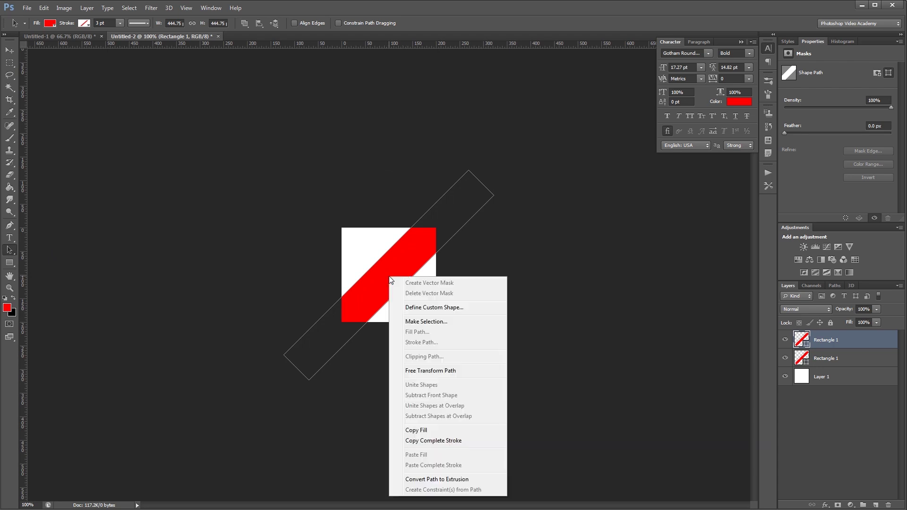
left_click(443, 370)
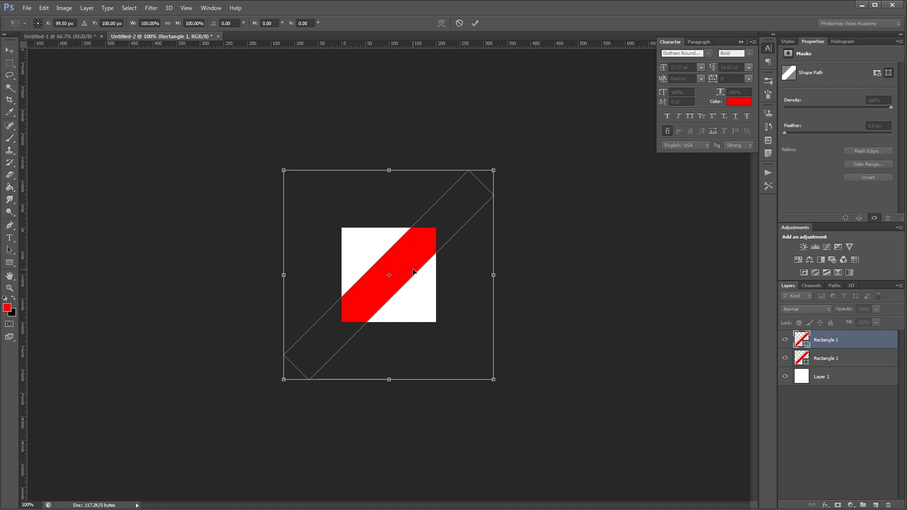
left_click_drag(411, 271, 364, 224)
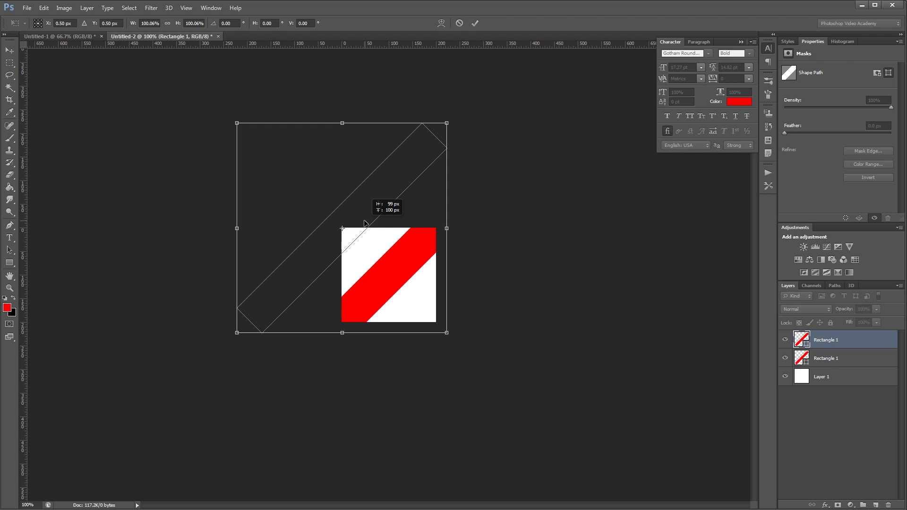
left_click_drag(365, 224, 364, 224)
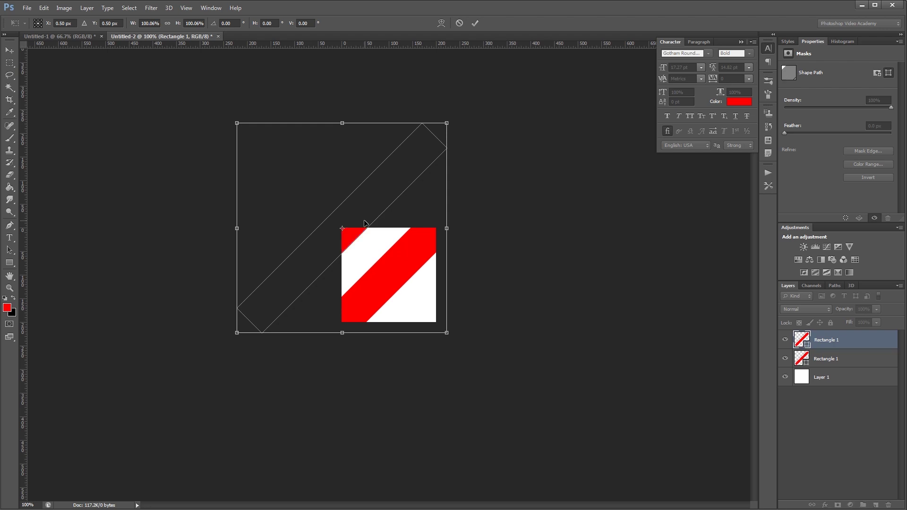
key("Return")
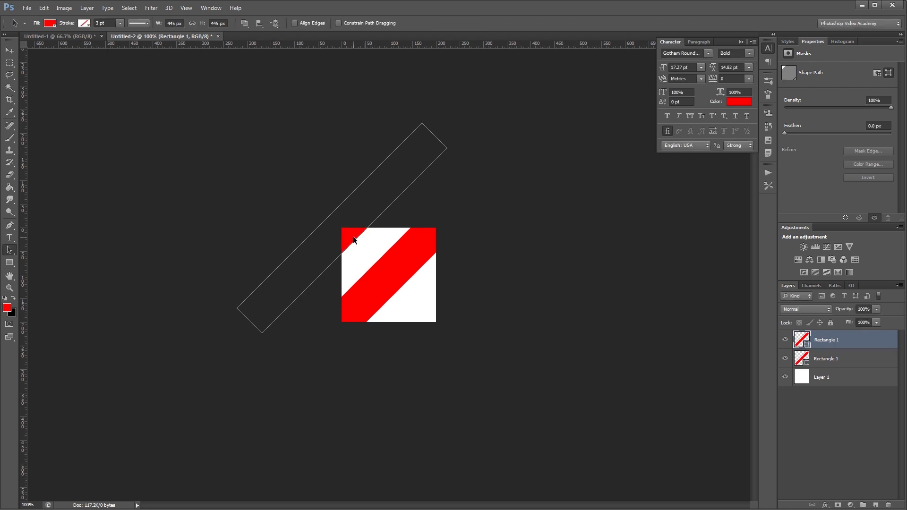
Duplicate the stripe layer again and move that copy about 200 px down-right.
key("ctrl+j")
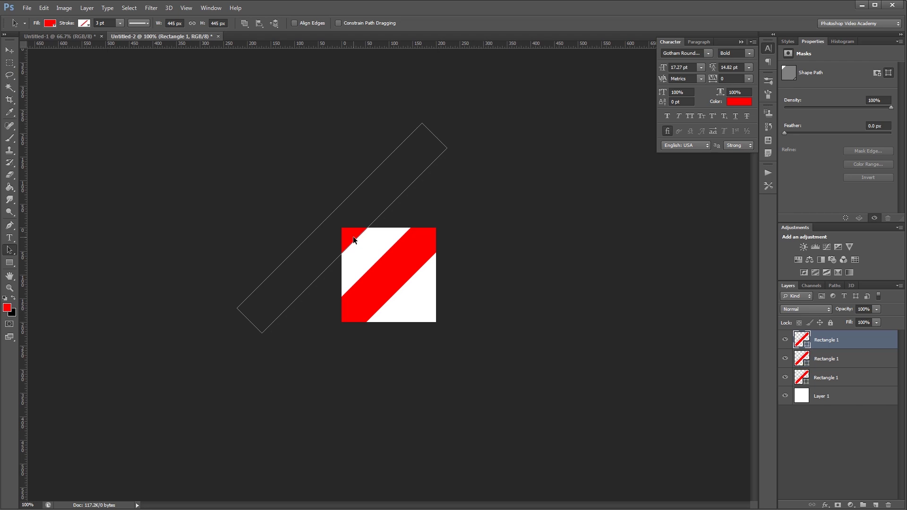
right_click(353, 236)
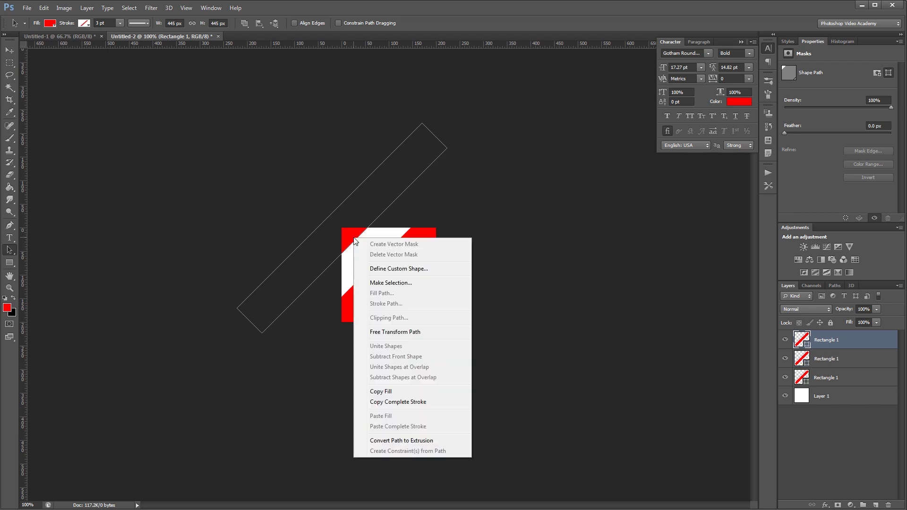
left_click(393, 331)
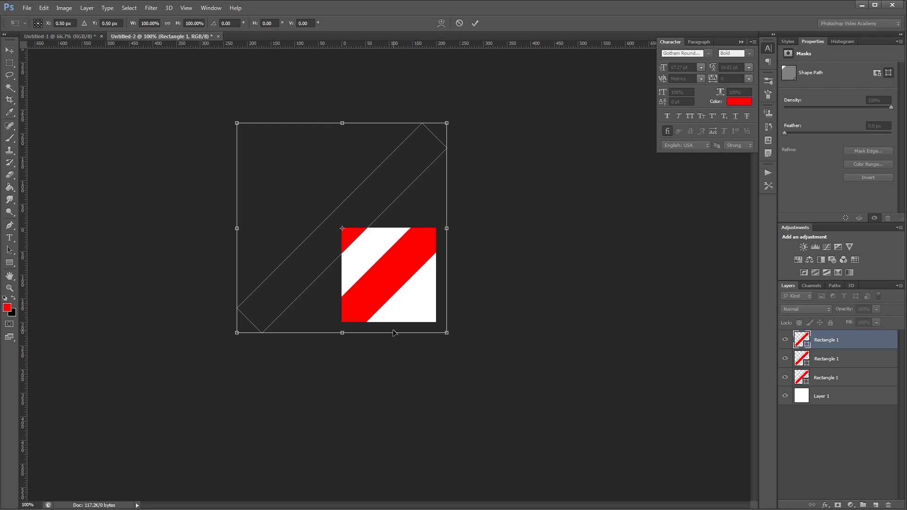
left_click_drag(359, 230, 450, 323)
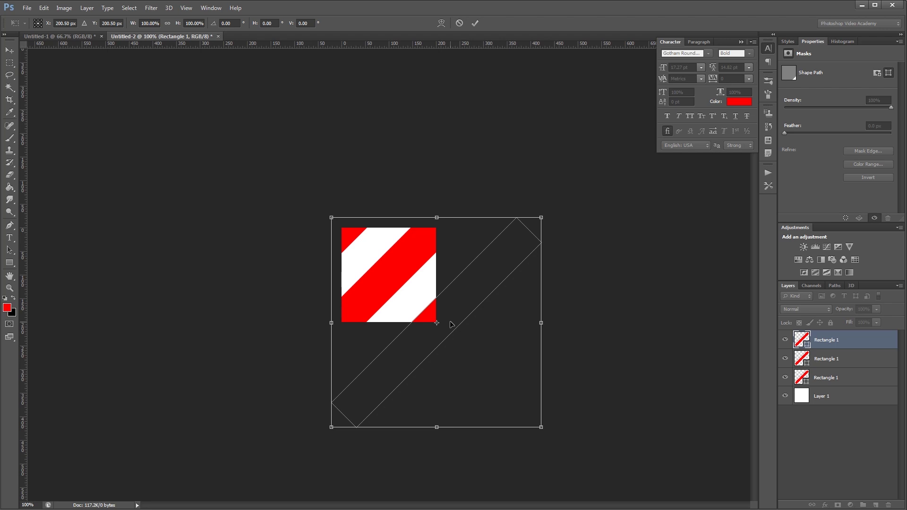
key("Return")
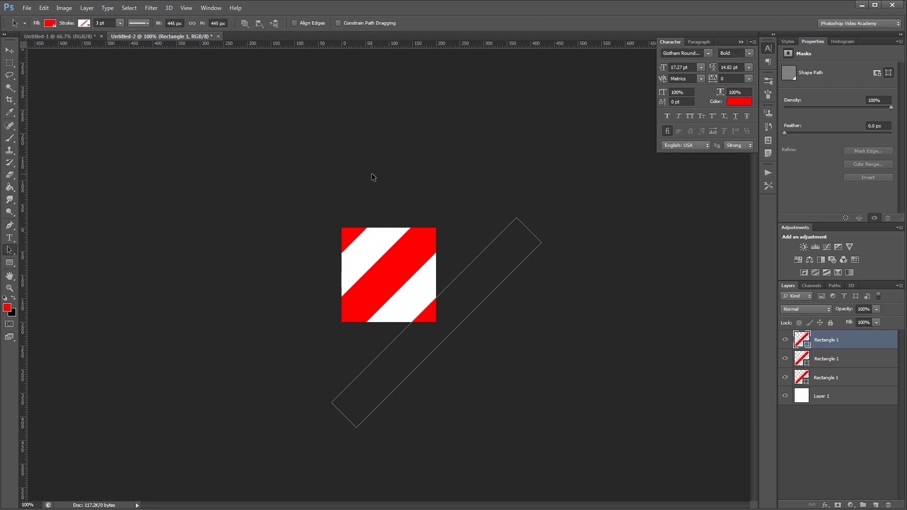
Define the striped tile as a pattern named 'Stripes', then close Untitled-2 without saving.
left_click(44, 8)
left_click(124, 232)
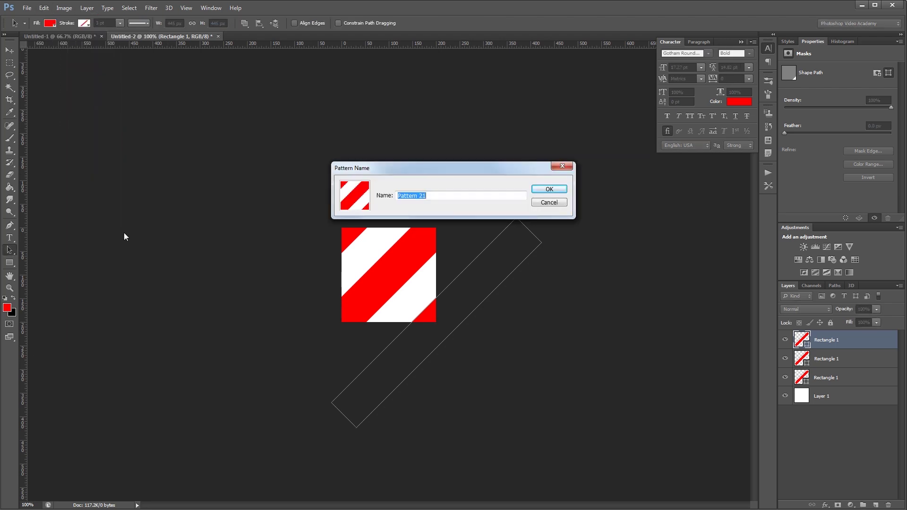
type("Stripes")
key("Return")
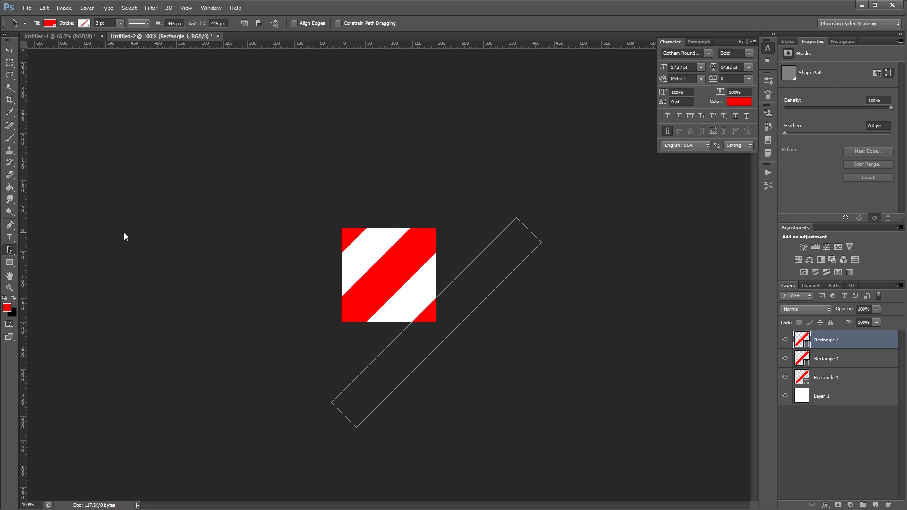
left_click(218, 38)
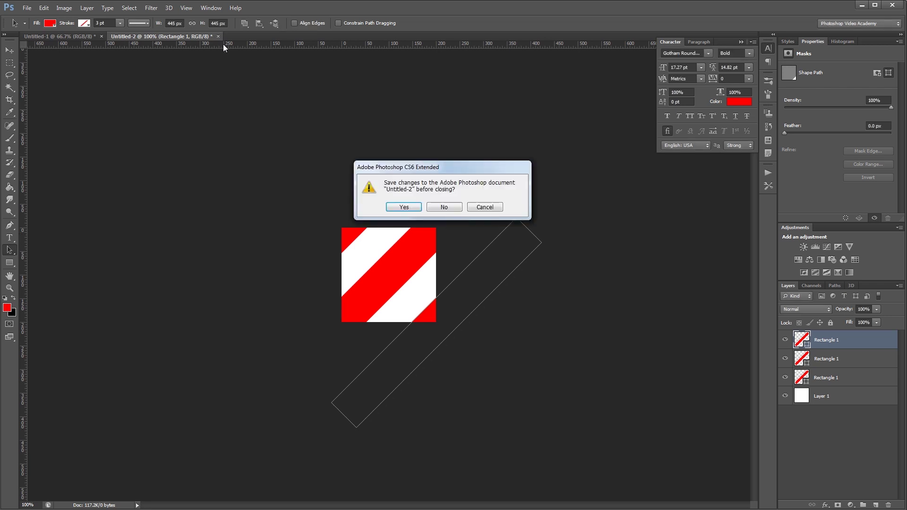
left_click(447, 208)
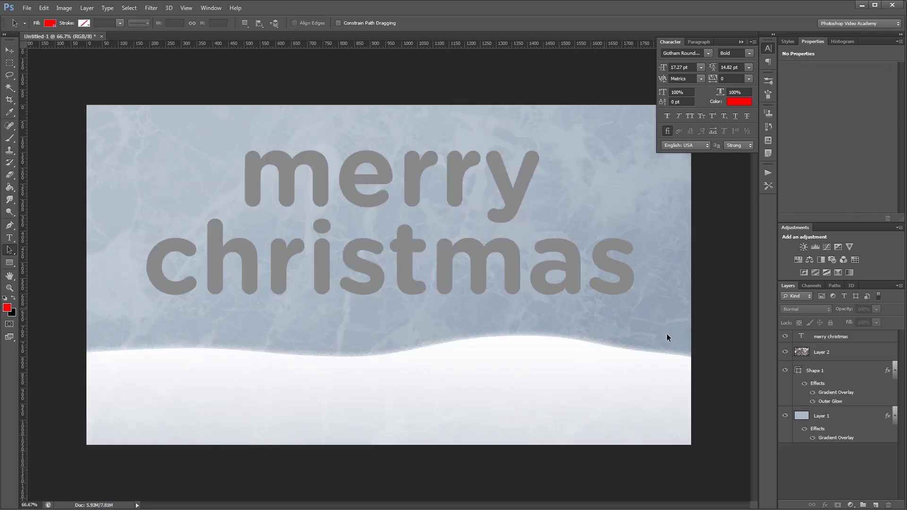
Give the merry christmas layer a Pattern Overlay using the Stripes pattern at 50% scale.
double_click(867, 339)
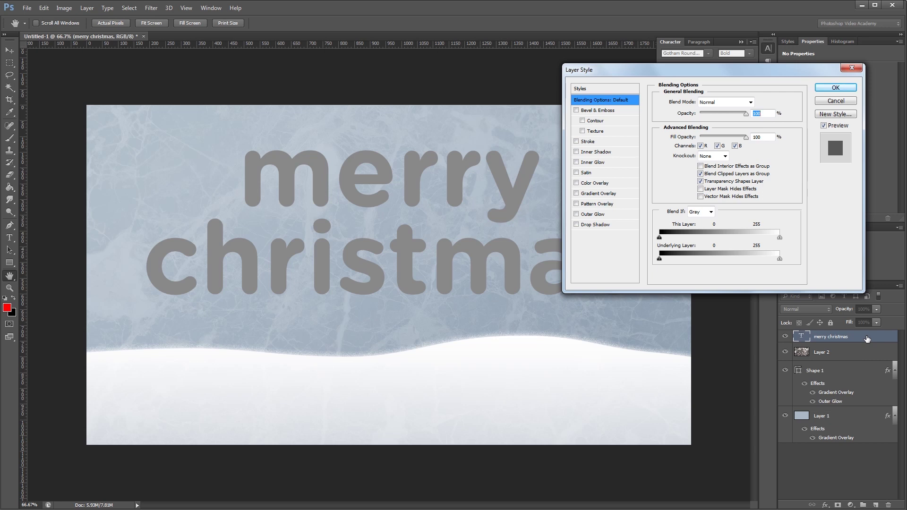
left_click(611, 103)
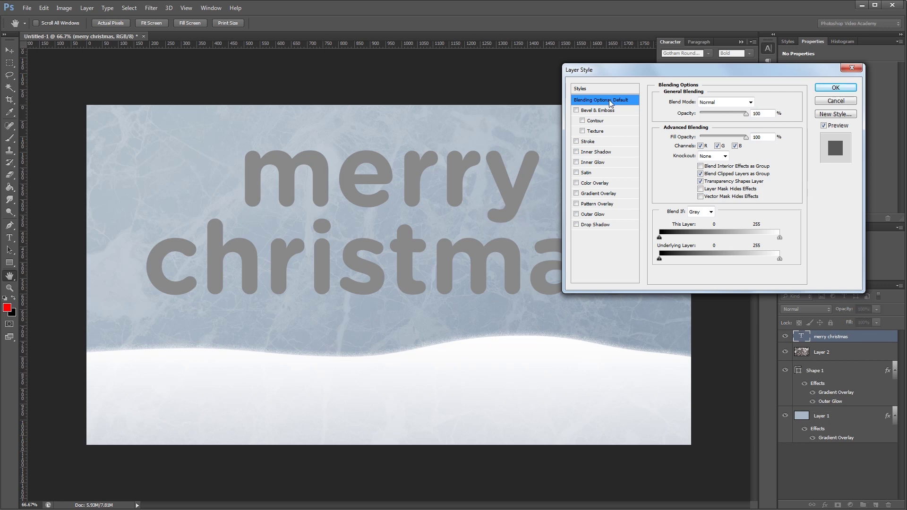
left_click(597, 204)
left_click(722, 134)
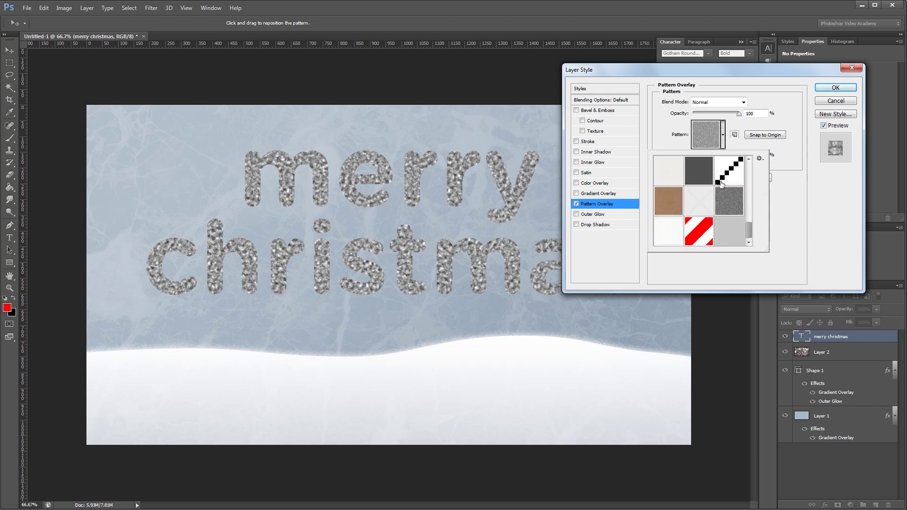
left_click(707, 235)
left_click(722, 88)
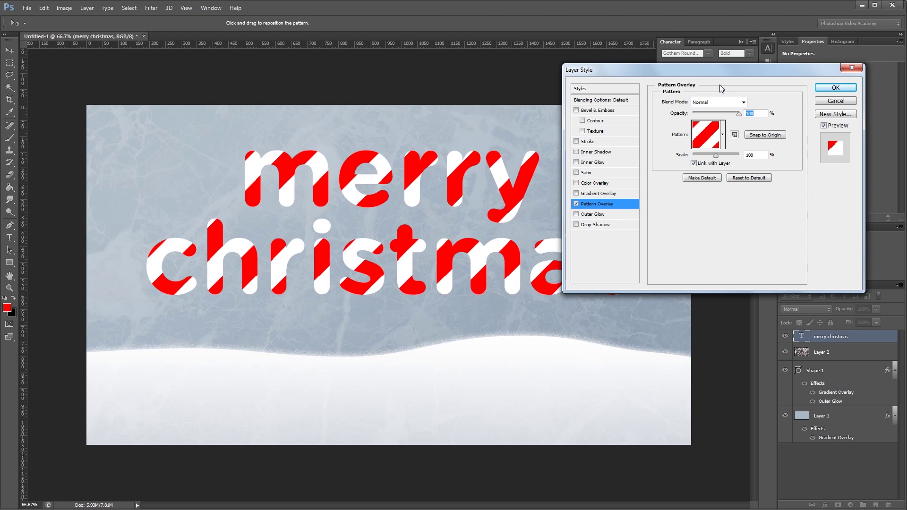
left_click(759, 155)
type("50")
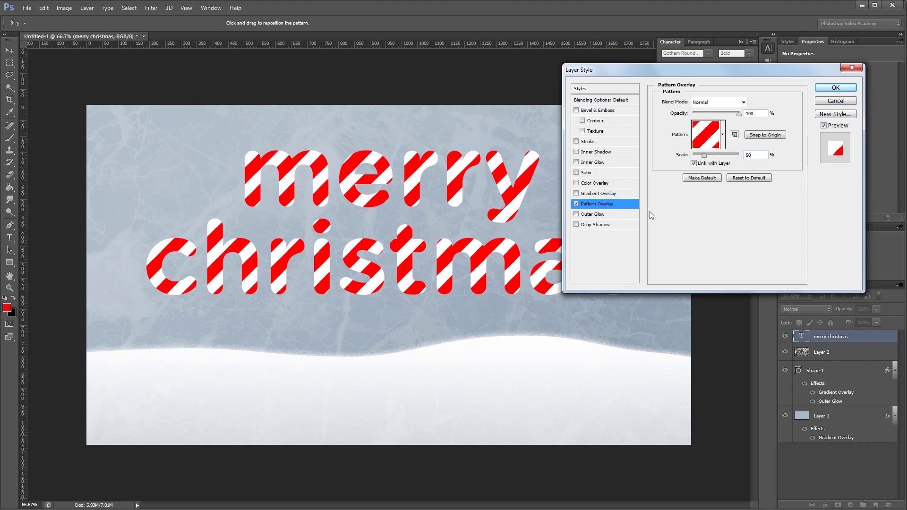
Add Bevel & Emboss with depth 125, size 21, angle 125, altitude 63 and the third gloss contour.
left_click(586, 111)
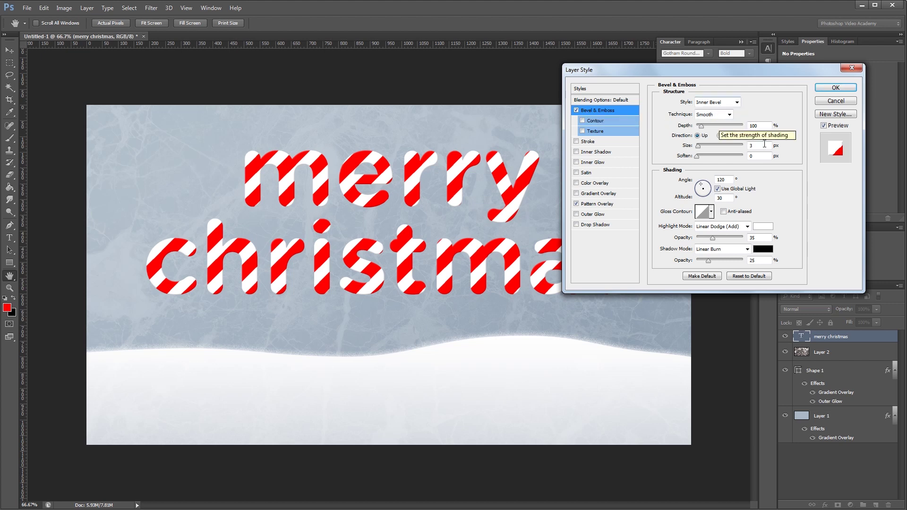
double_click(757, 126)
type("125")
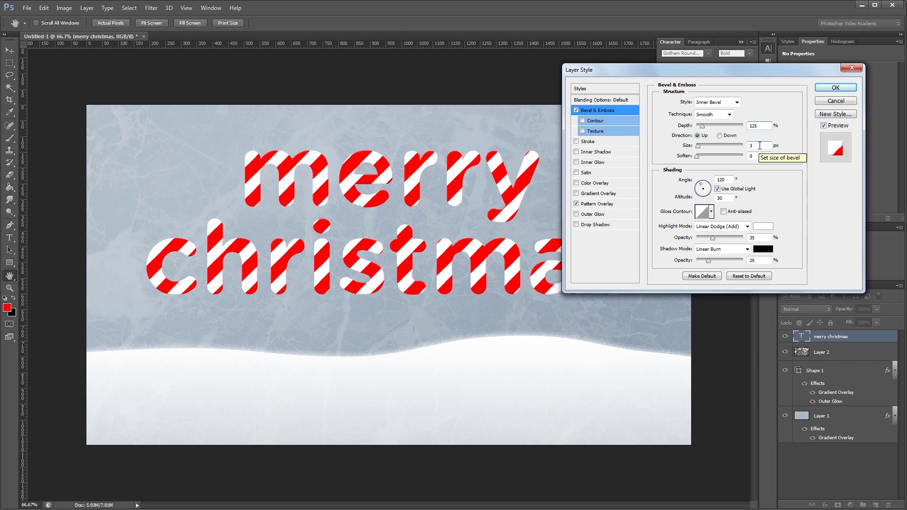
double_click(760, 146)
type("2")
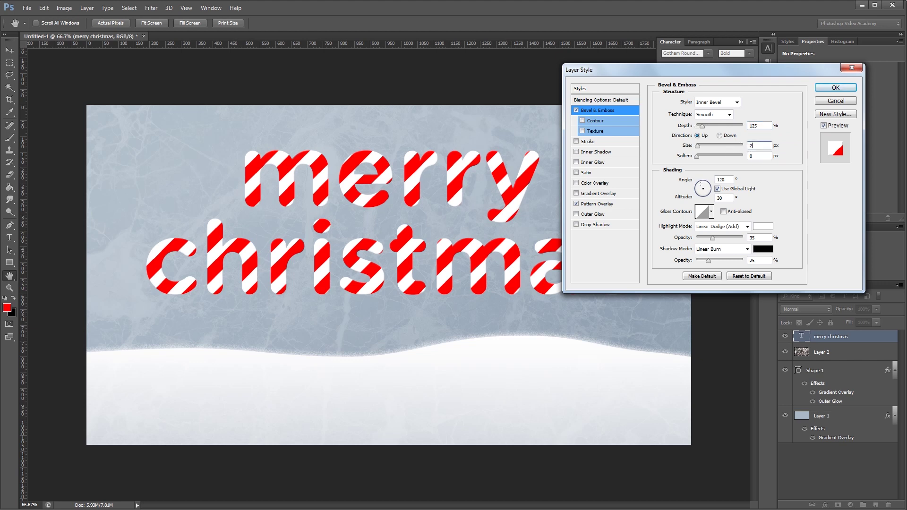
type("1")
key("Tab")
key("Tab")
type("125")
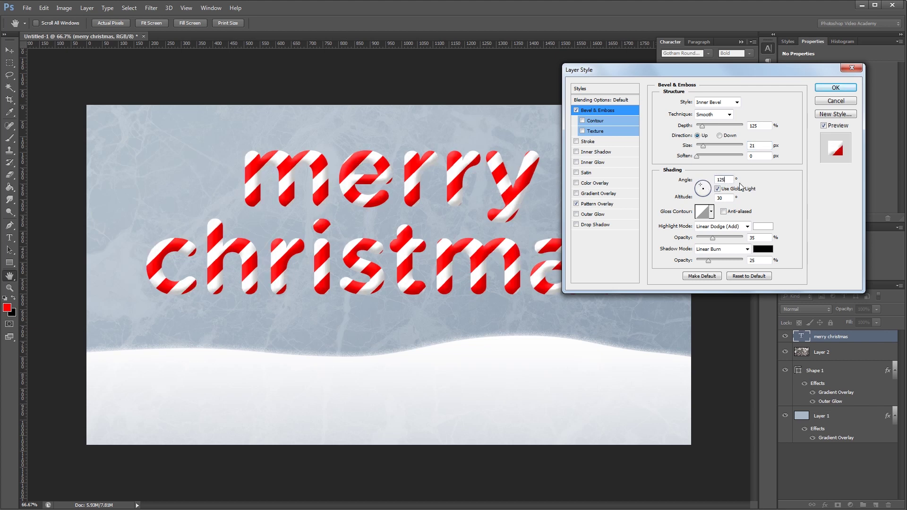
double_click(720, 198)
type("63")
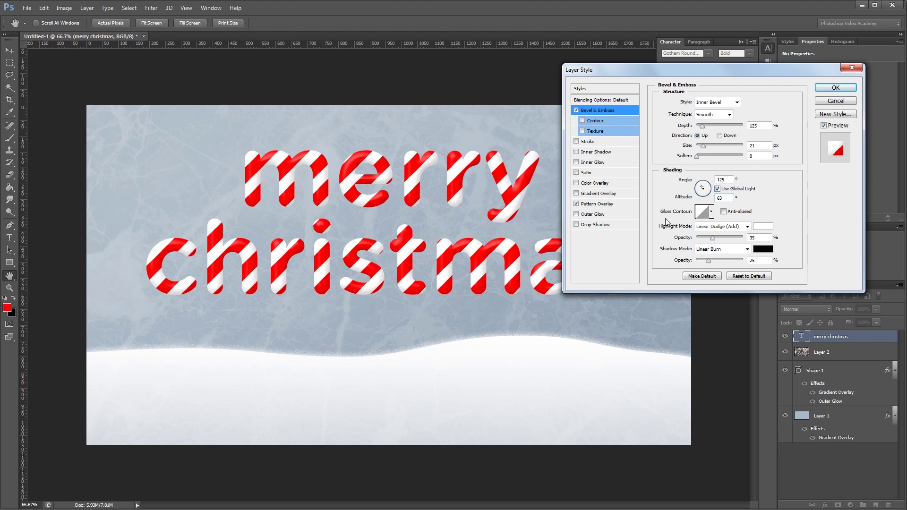
left_click(712, 213)
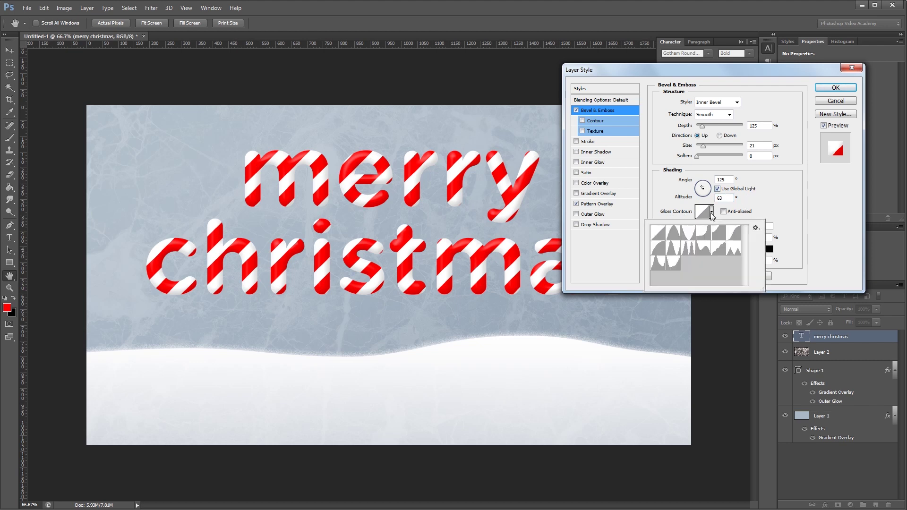
left_click(686, 235)
left_click(800, 206)
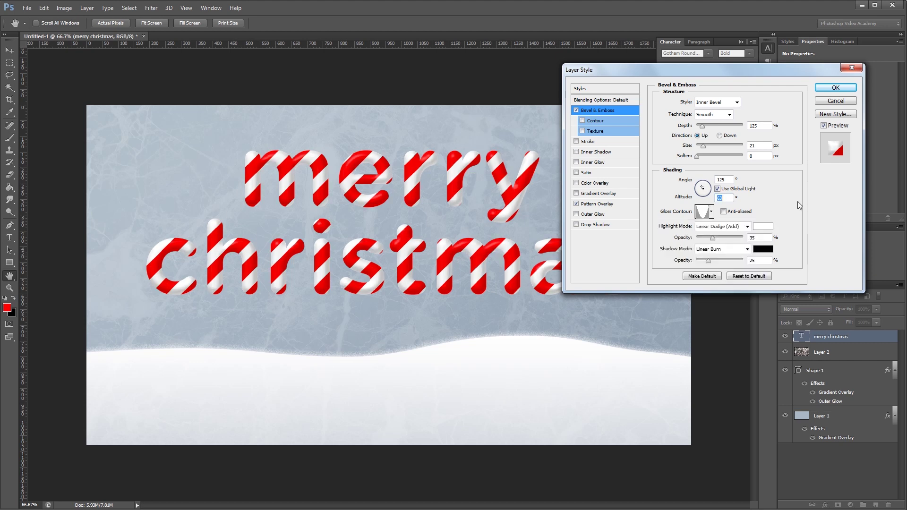
Make the bevel shadow white in Linear Dodge (Add), with highlight 65% and shadow 55% opacity.
left_click(763, 249)
left_click(589, 127)
key("Return")
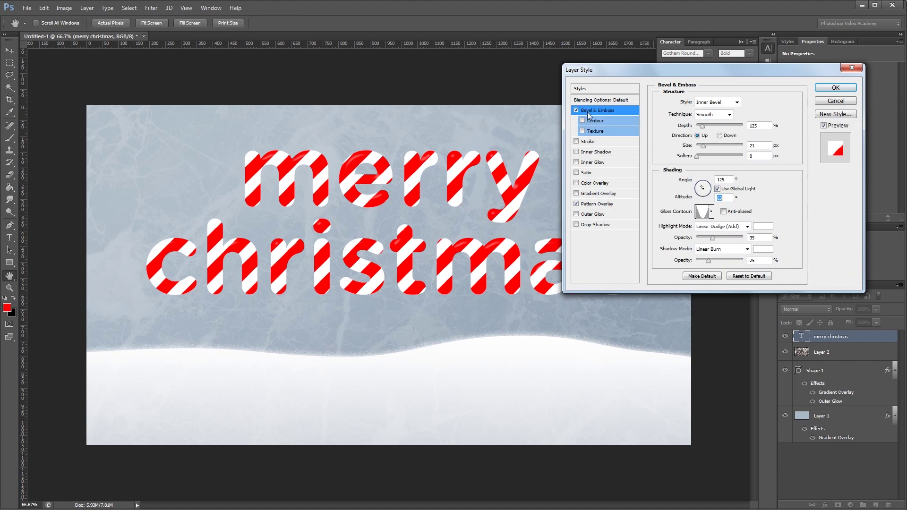
left_click(718, 247)
left_click(728, 352)
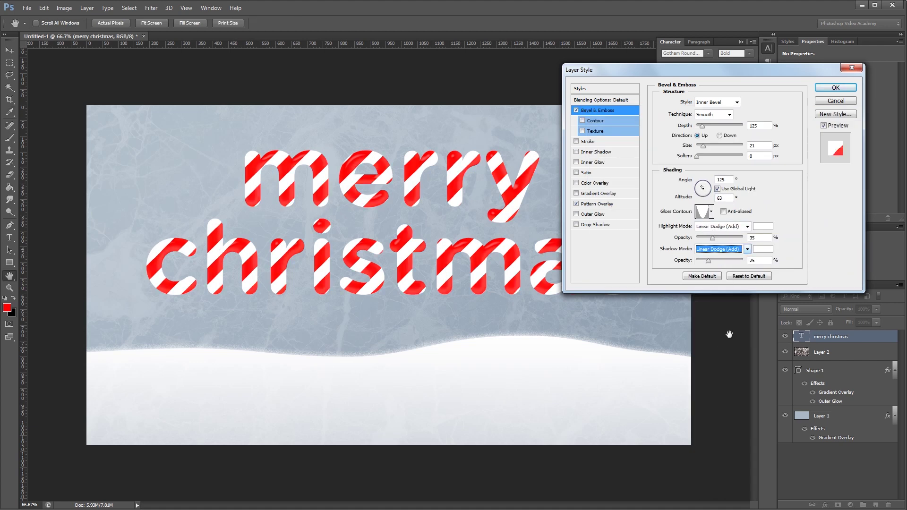
double_click(767, 238)
type("65")
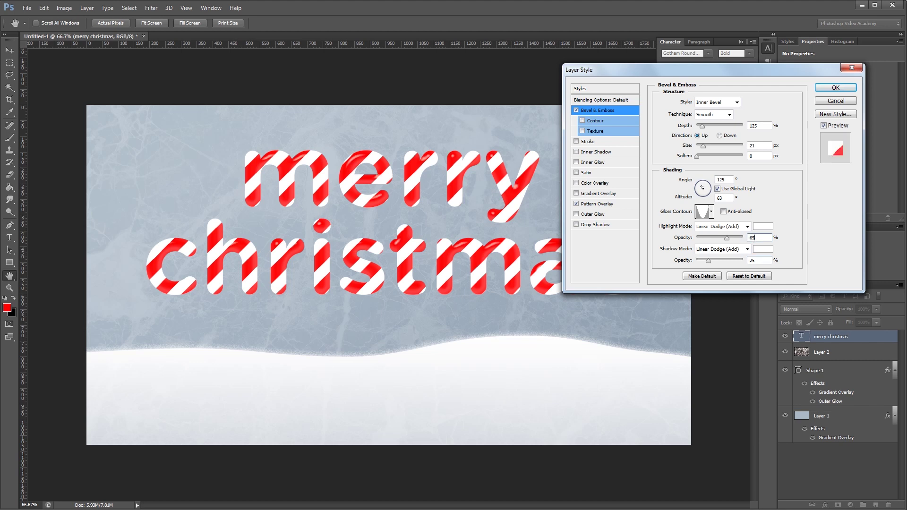
double_click(756, 260)
type("55")
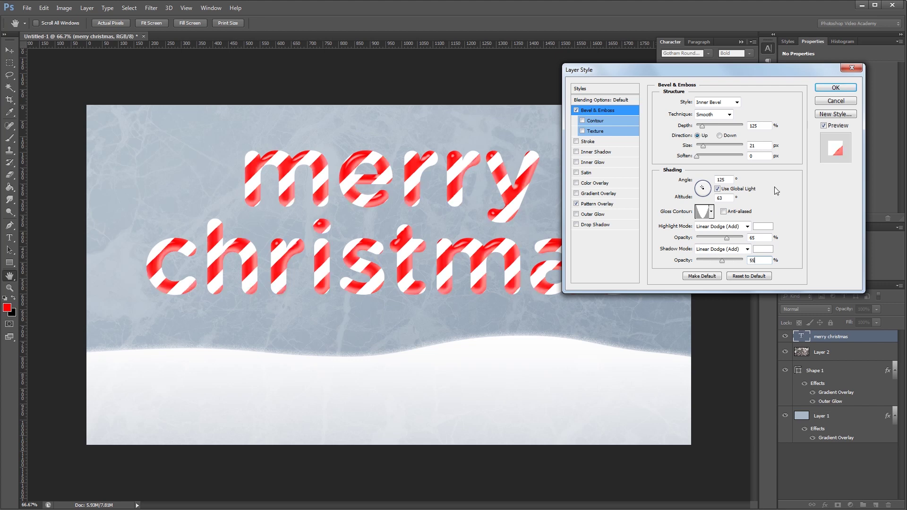
Add a Linear Burn Inner Shadow: 50% opacity, own angle -30°, distance 12 px, size 75 px.
left_click(597, 152)
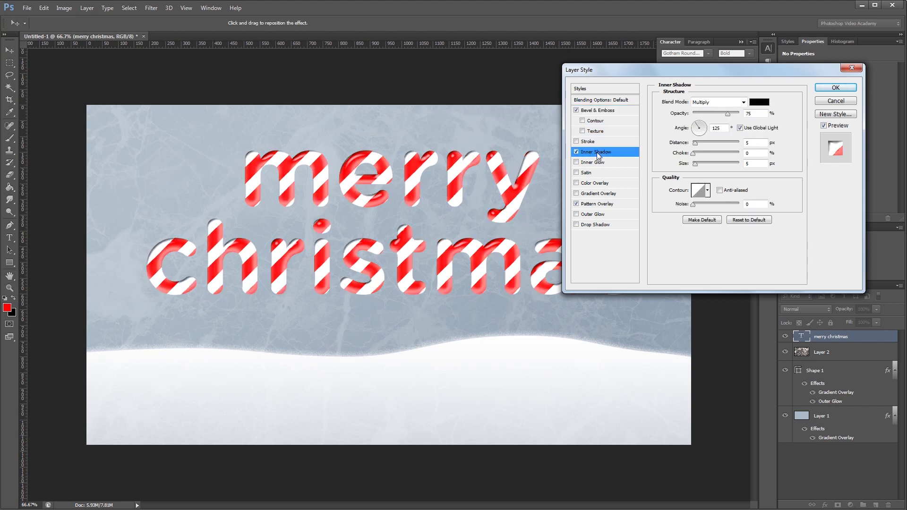
left_click(718, 102)
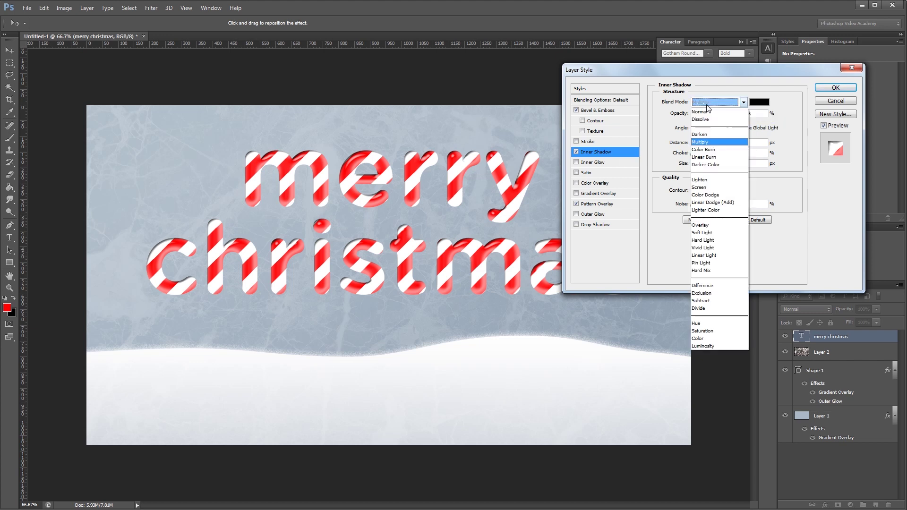
left_click(710, 150)
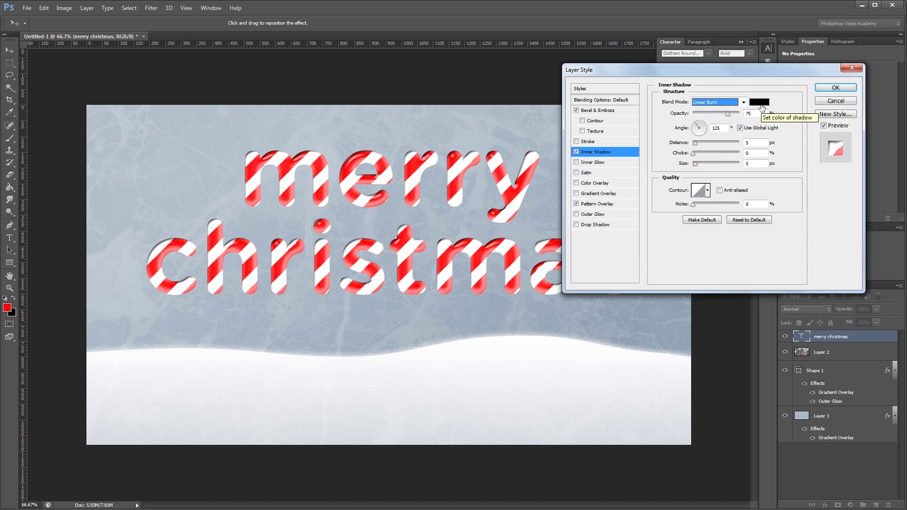
double_click(749, 114)
type("50")
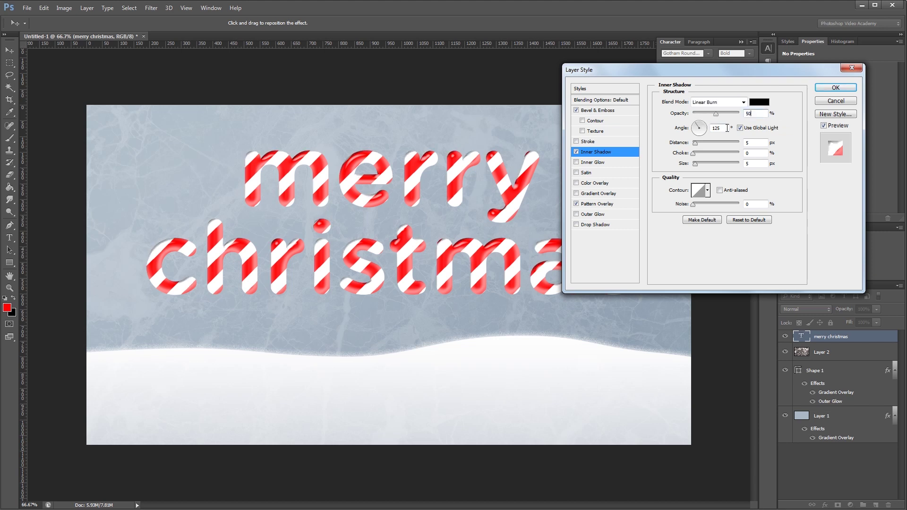
left_click(740, 128)
double_click(726, 130)
type("-30")
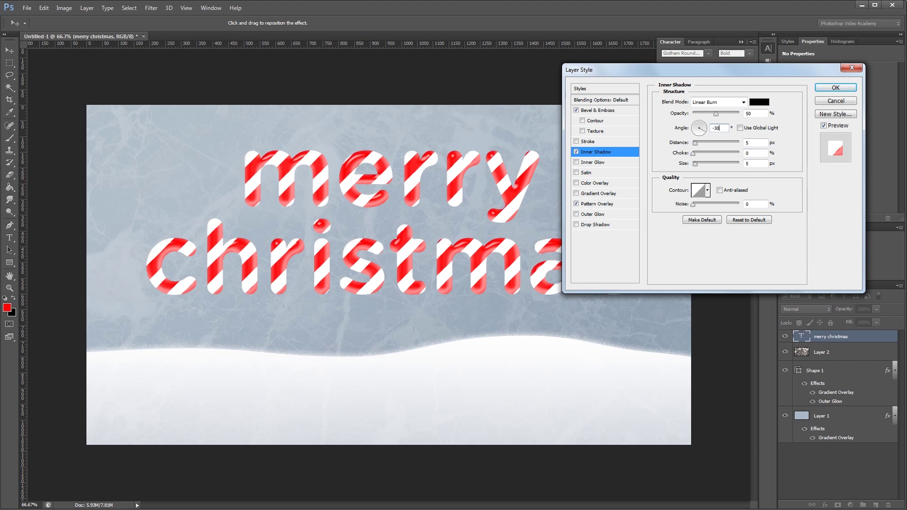
key("BackSpace")
type("12")
type("75")
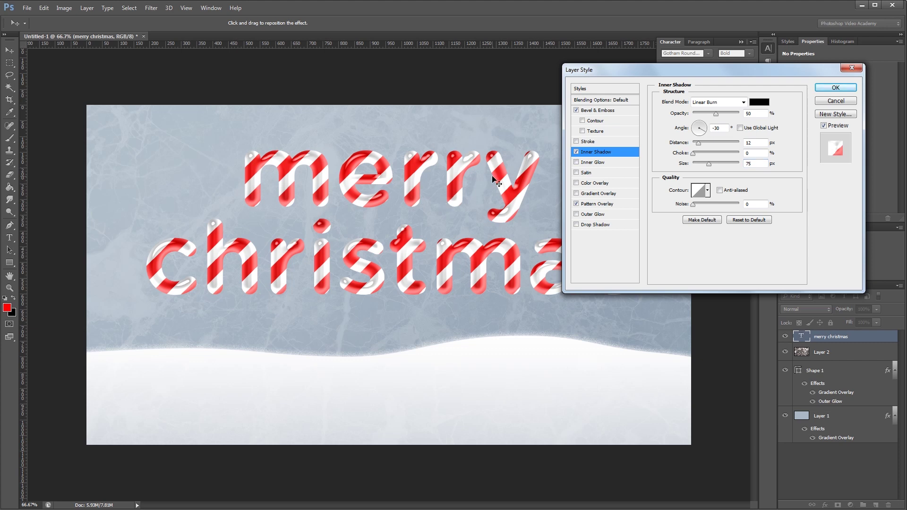
left_click(589, 163)
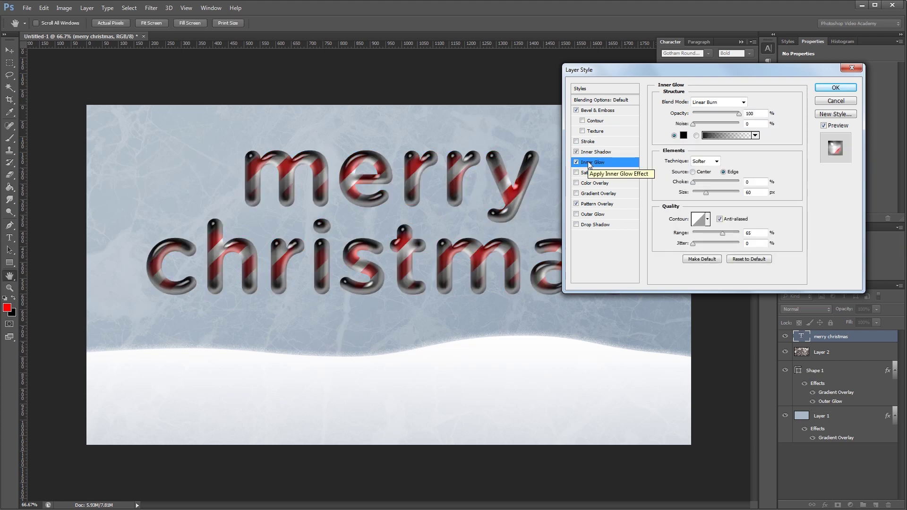
Set the Inner Glow to Linear Burn with 25% opacity, 12% choke, 28 px size and 65% range.
left_click(711, 102)
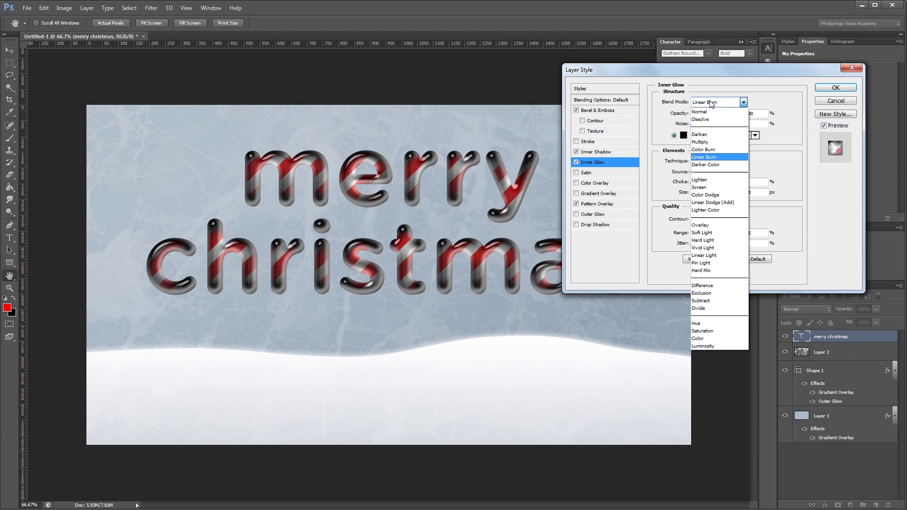
left_click(712, 103)
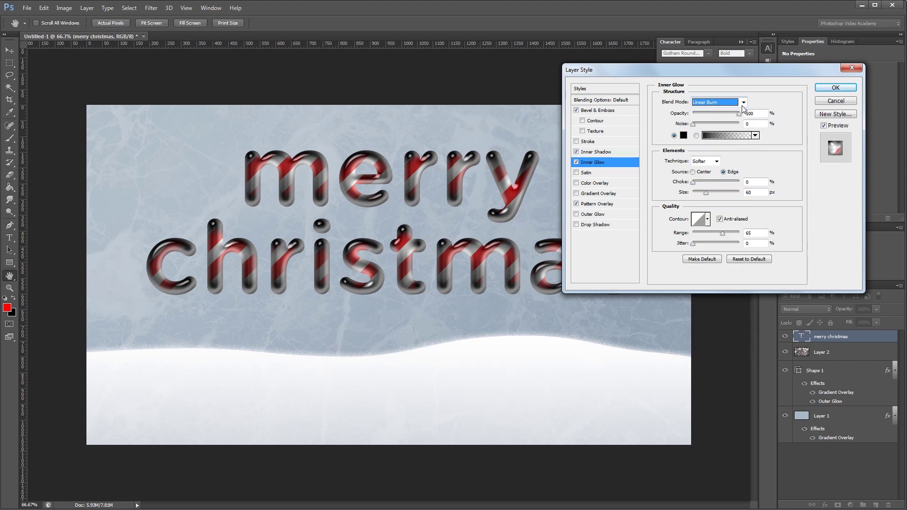
key("Tab")
type("25")
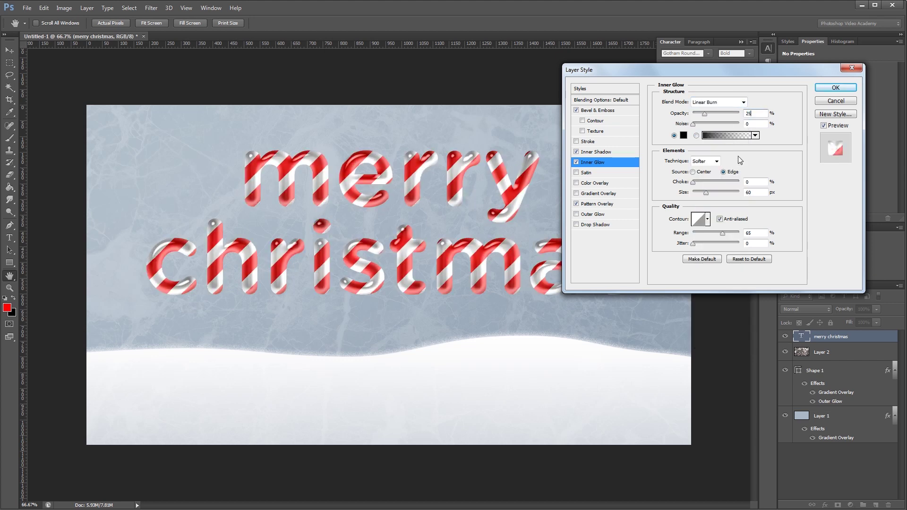
double_click(755, 182)
type("12")
key("Tab")
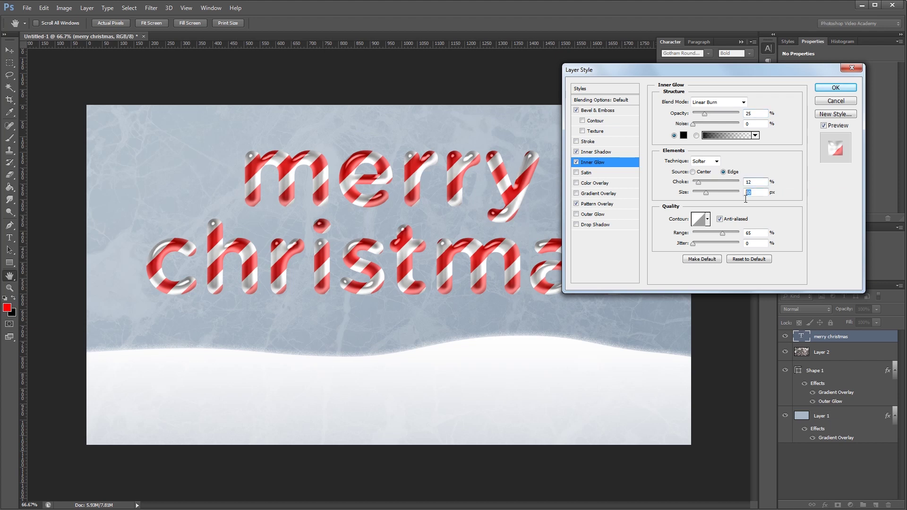
type("28")
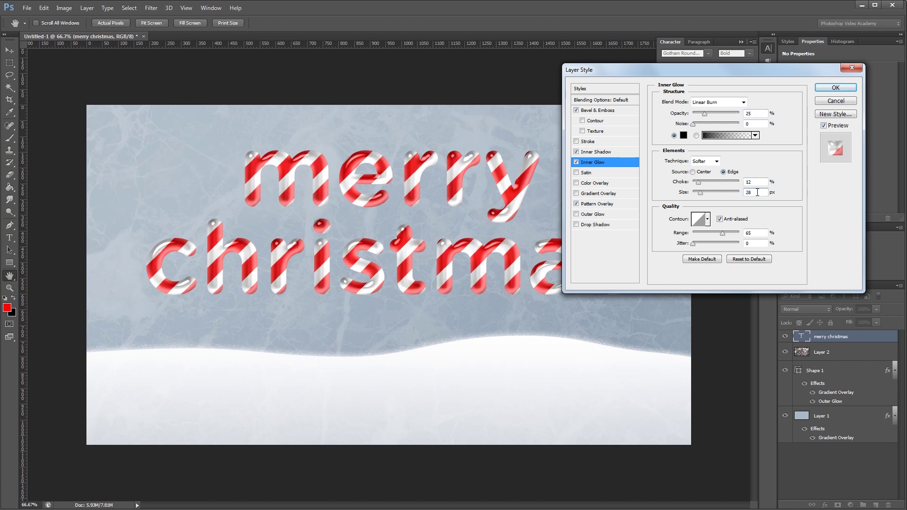
double_click(758, 232)
type("65")
Add a Linear Burn Satin at 15% opacity, 215 px distance and 88 px size, keeping the default contour.
left_click(600, 173)
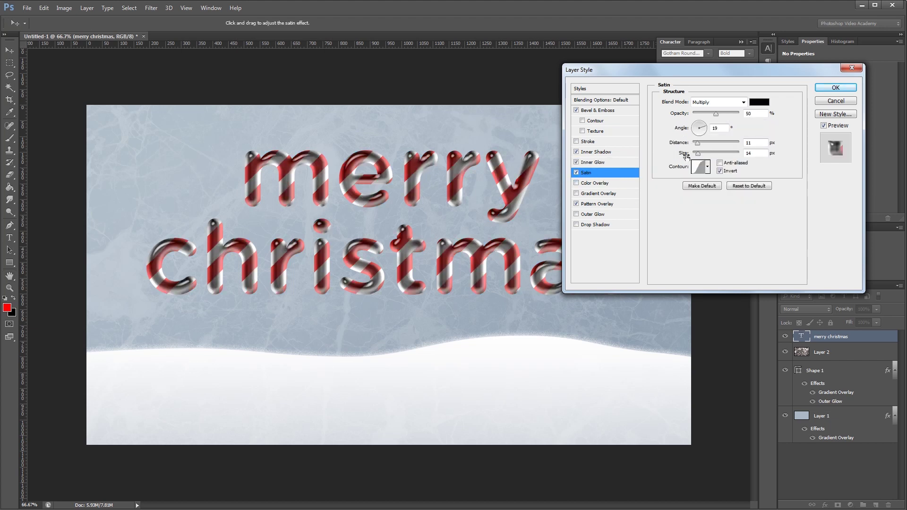
left_click(714, 103)
left_click(717, 158)
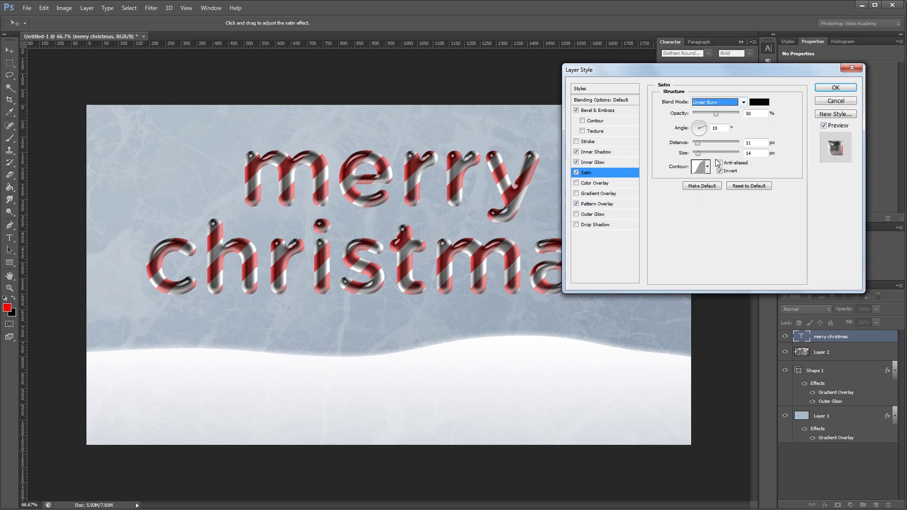
double_click(759, 114)
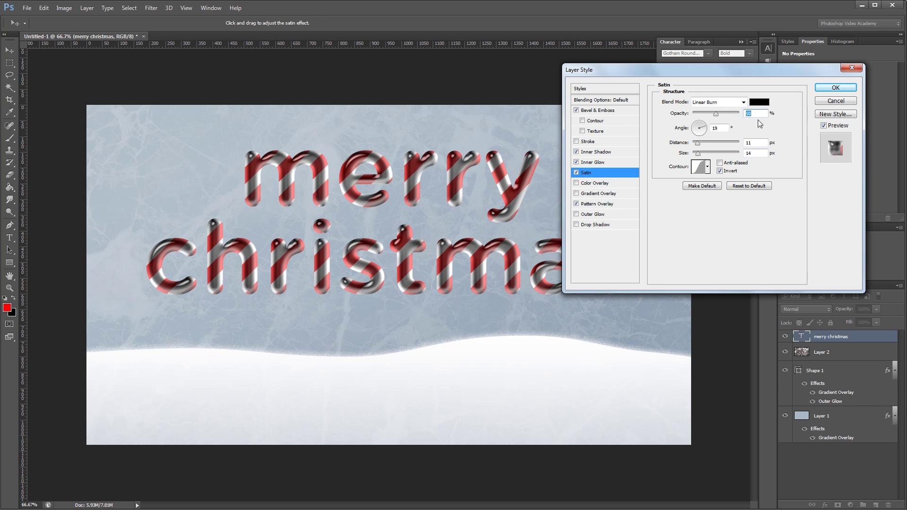
type("15")
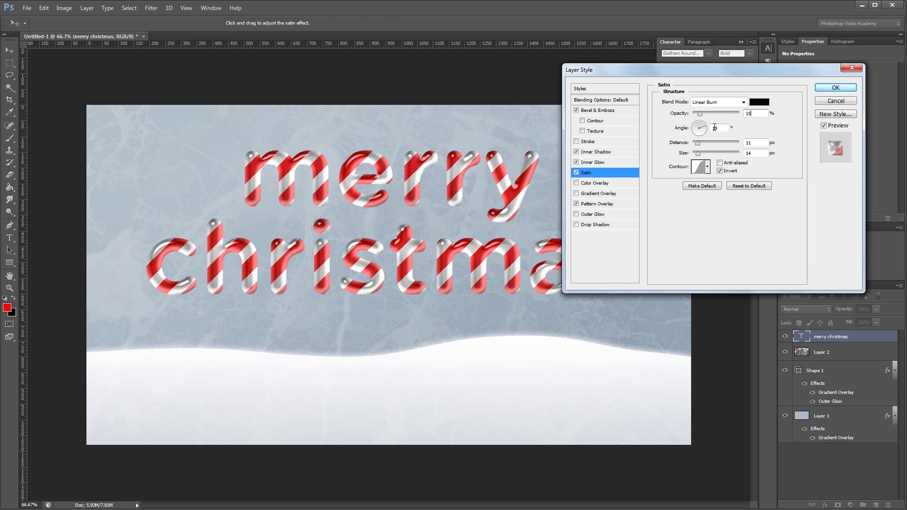
double_click(756, 143)
left_click(735, 143)
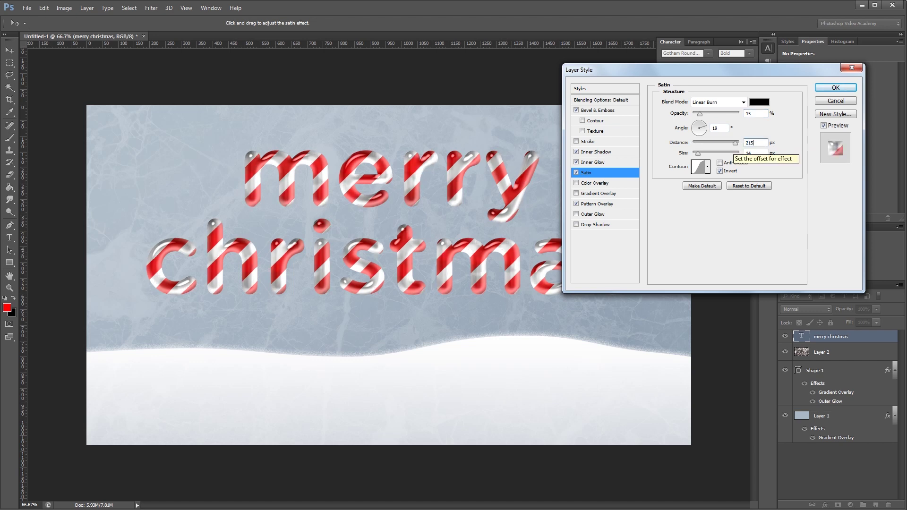
double_click(756, 153)
type("88")
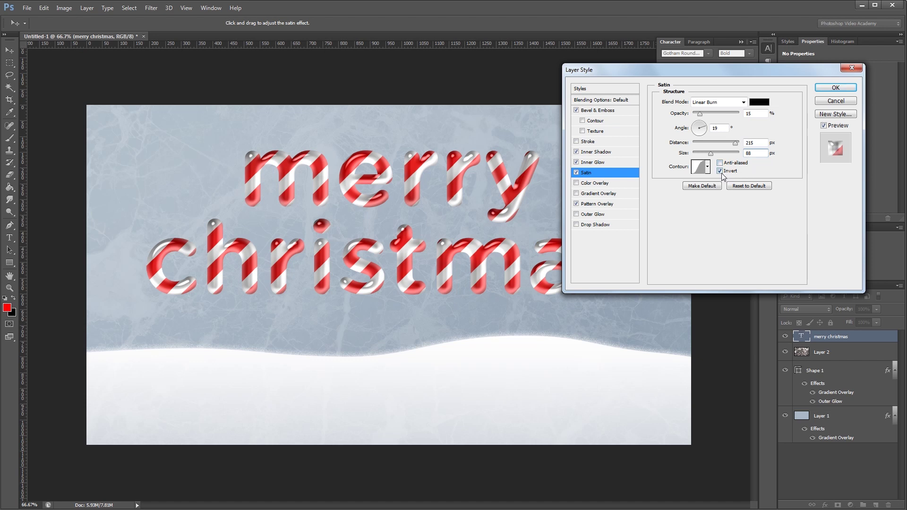
left_click(708, 167)
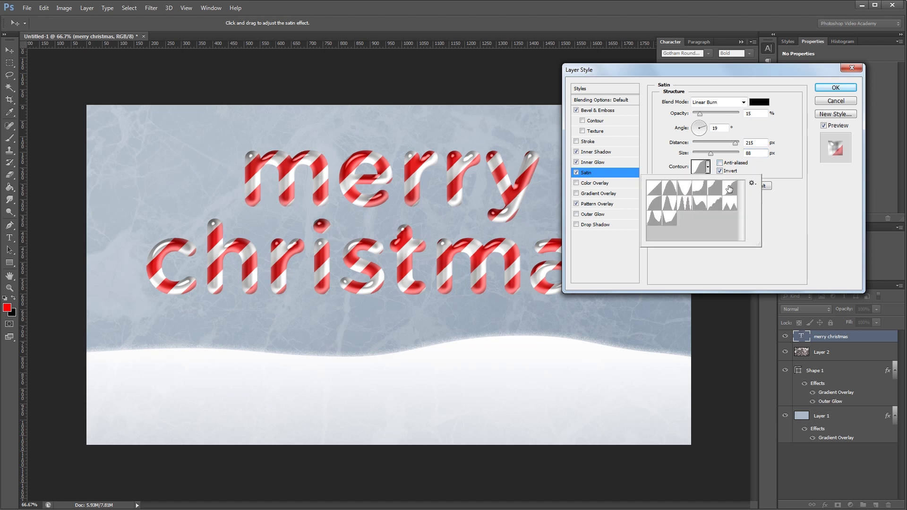
left_click(729, 189)
left_click(708, 168)
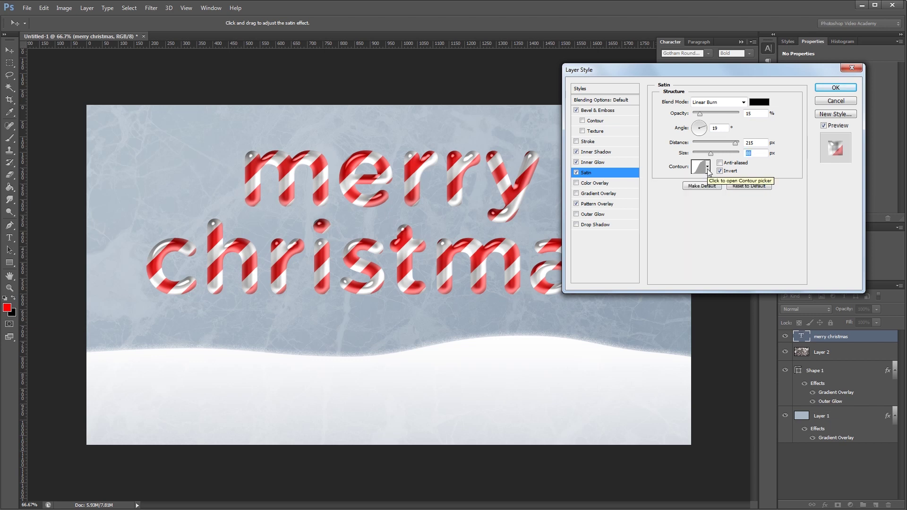
left_click(609, 226)
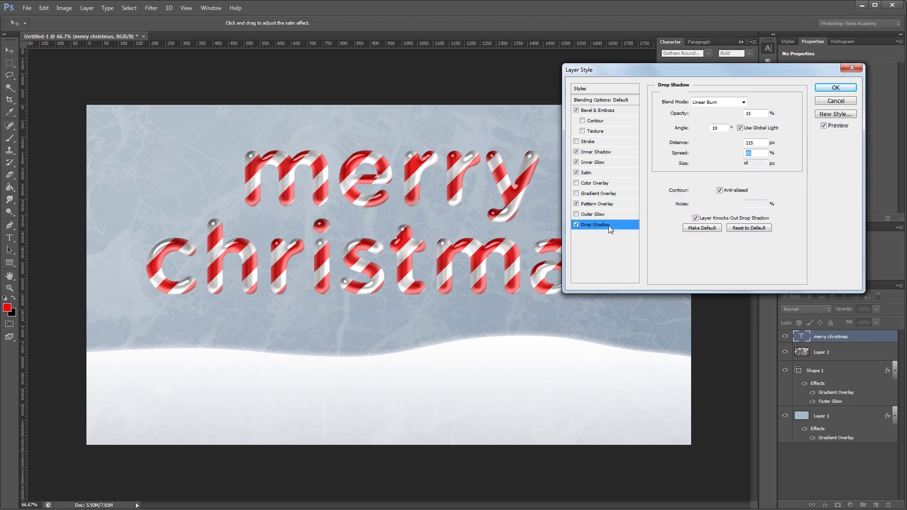
Set the Drop Shadow to Linear Burn, 40% opacity, 5 px distance, 15 px size, and apply the style.
left_click(730, 104)
left_click(727, 103)
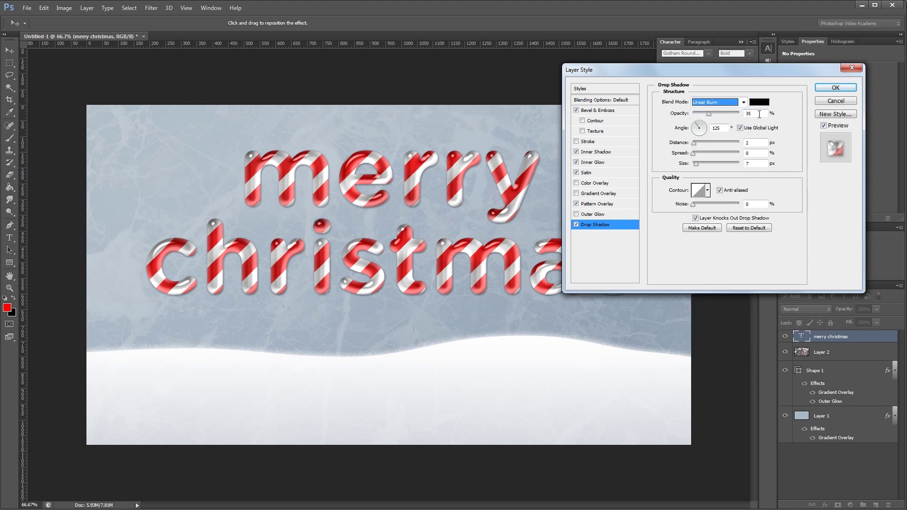
key("Tab")
type("40")
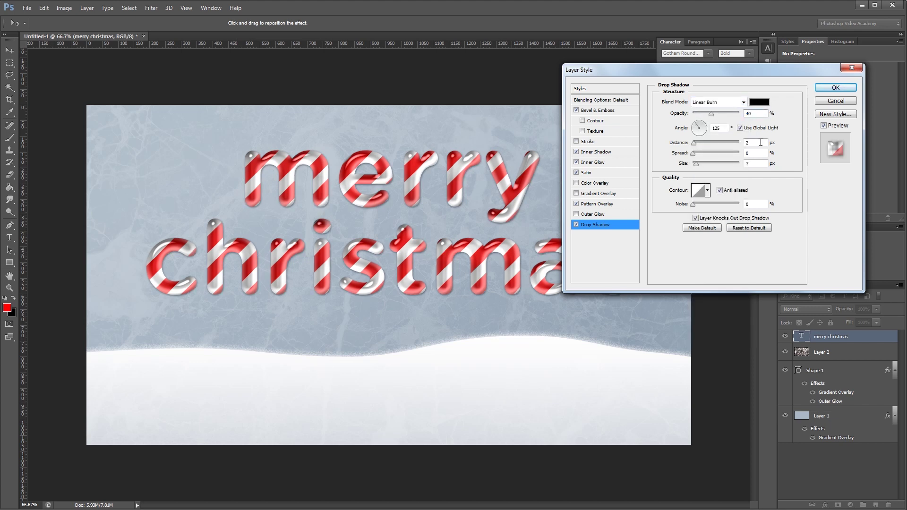
double_click(761, 143)
type("5")
key("Tab")
key("Tab")
type("15")
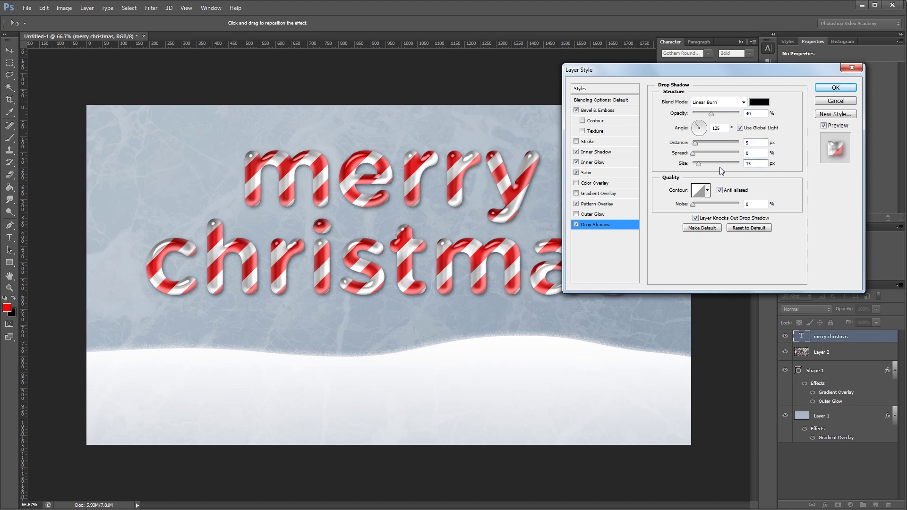
left_click(836, 88)
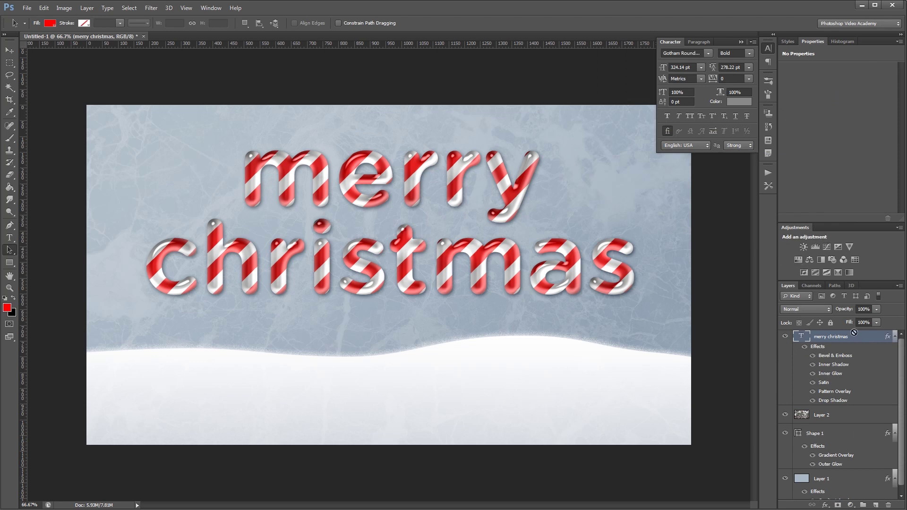
Duplicate the merry christmas layer, clear its effects and color the copy #eeeeee.
key("ctrl+j")
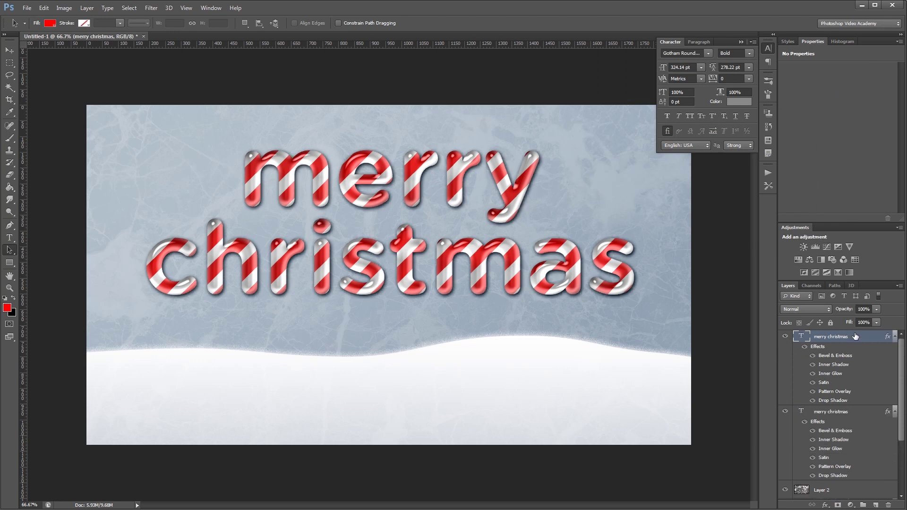
right_click(856, 336)
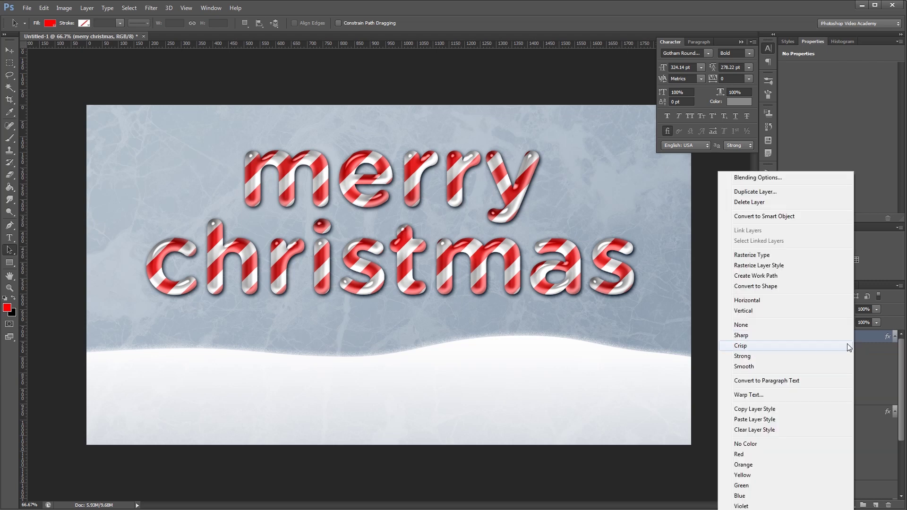
left_click(771, 431)
left_click(739, 103)
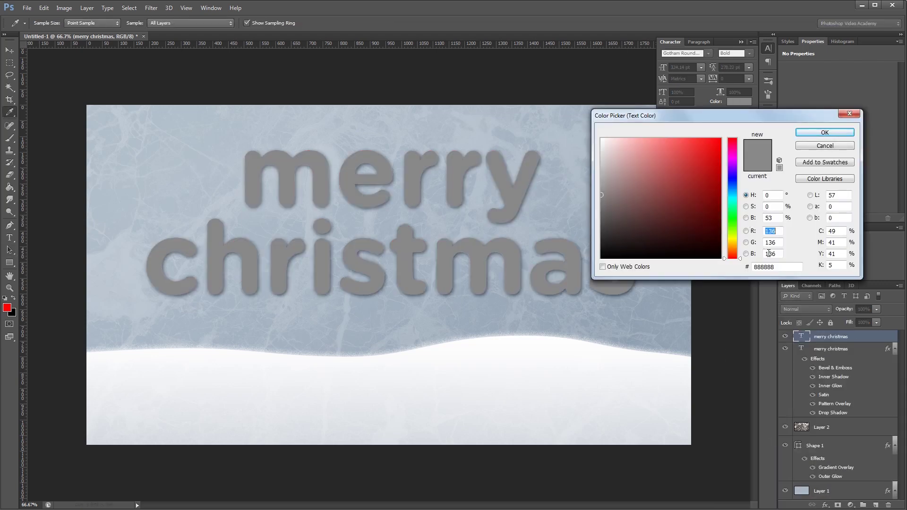
type("eeeeee")
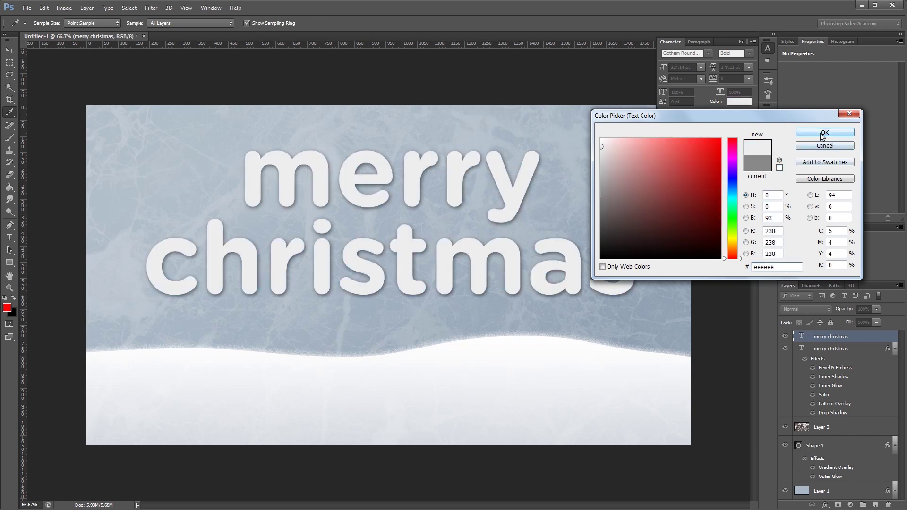
left_click(824, 134)
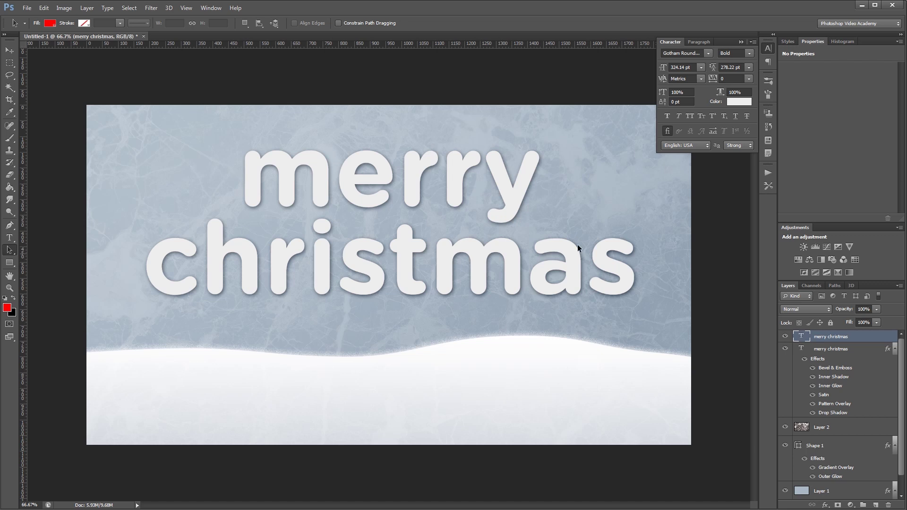
Add a Reveal All vector mask to the top copy and set the Pen tool to Path mode.
left_click(86, 8)
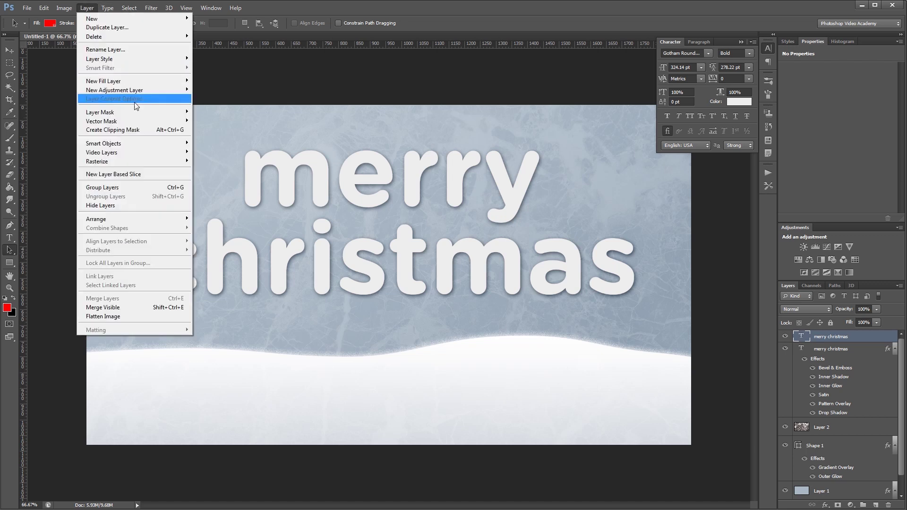
mouse_move(140, 122)
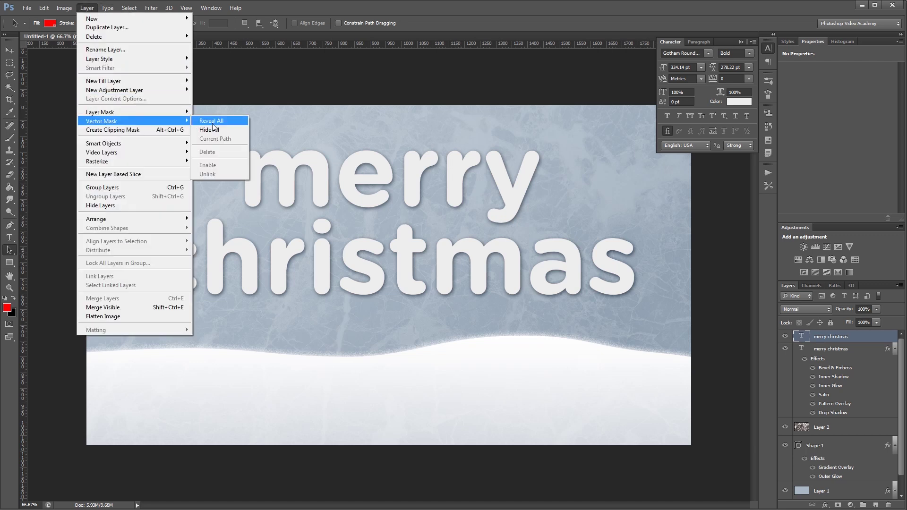
left_click(212, 123)
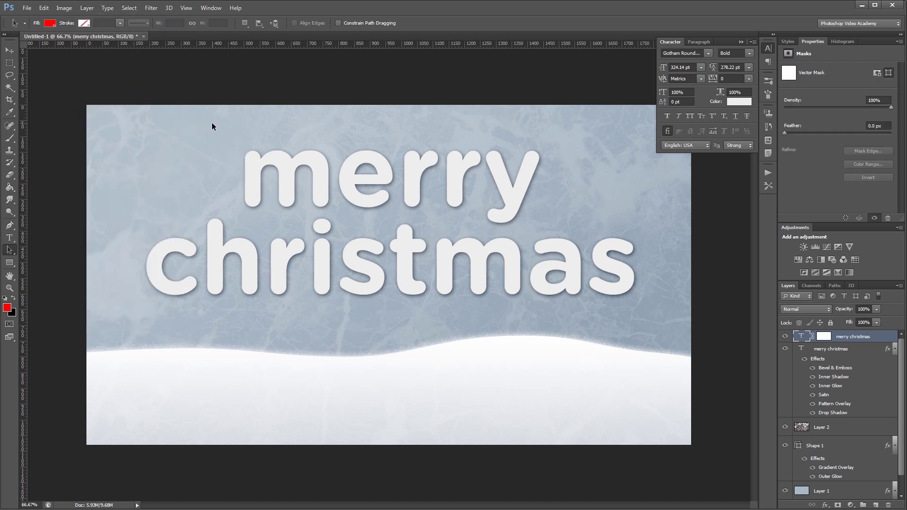
left_click(12, 226)
left_click(49, 23)
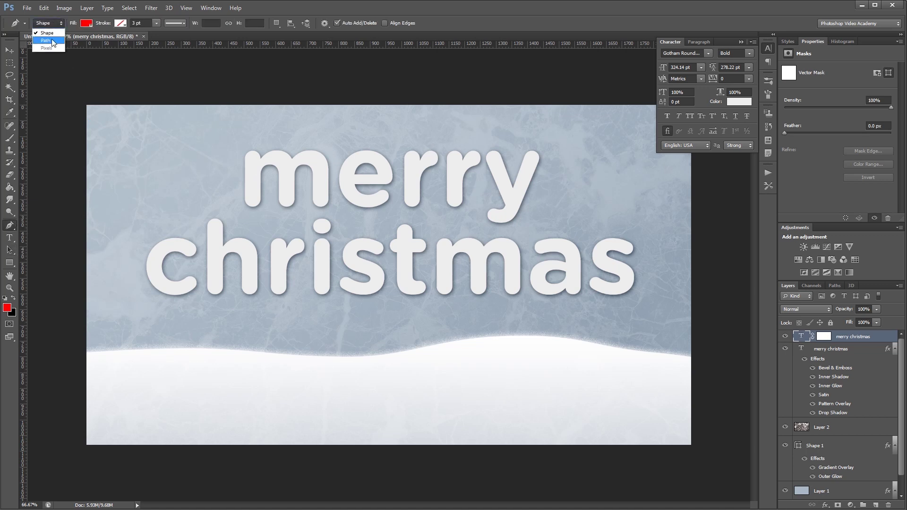
left_click(46, 40)
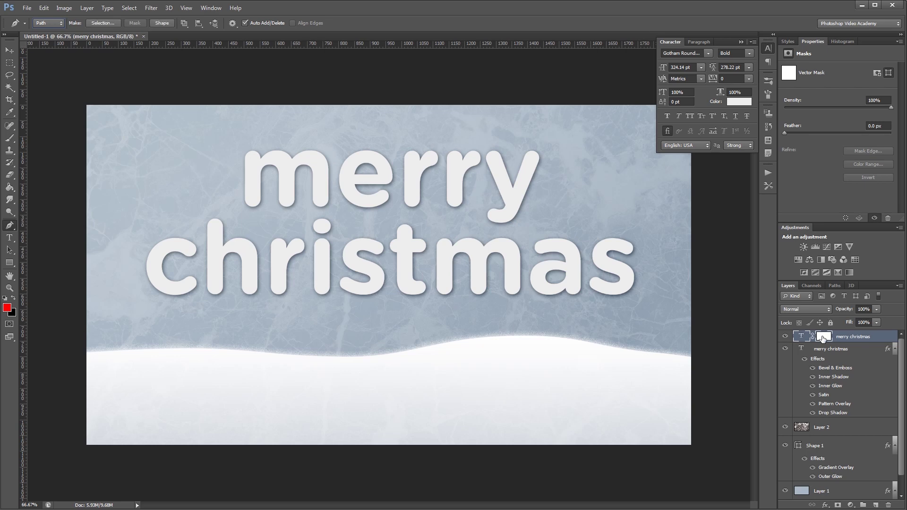
key("ctrl+1")
Draw snow-cap paths over the m, e (top and inside), second r and y's tail of 'merry'.
left_click_drag(222, 123, 286, 233)
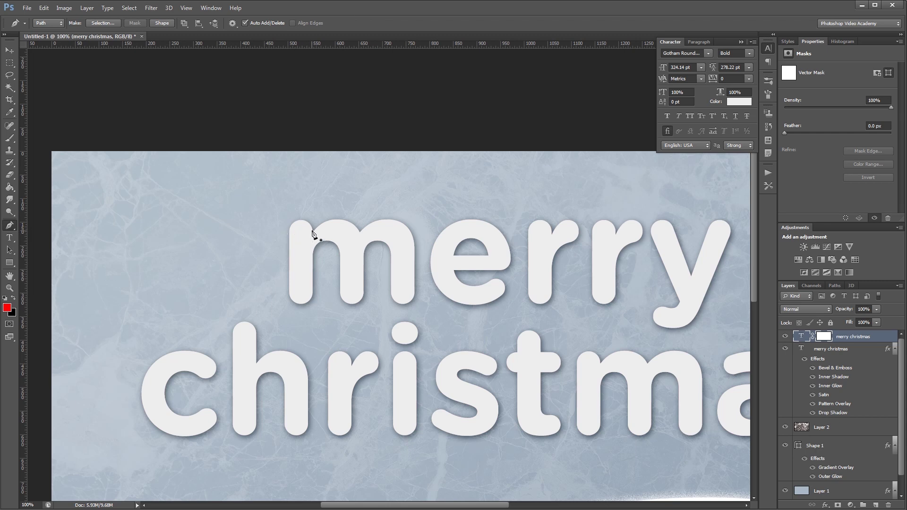
left_click_drag(289, 236, 286, 214)
left_click(280, 230)
left_click(435, 233)
left_click_drag(453, 236, 516, 229)
left_click_drag(466, 211, 437, 220)
left_click(435, 234)
left_click(455, 261)
left_click(475, 249)
left_click(493, 258)
left_click(455, 260)
mouse_move(525, 238)
left_mouse_down()
mouse_move(354, 247)
mouse_move(378, 213)
mouse_move(411, 235)
left_mouse_up()
left_click(476, 231)
left_click(450, 215)
left_click(419, 235)
left_click(513, 316)
left_click(500, 326)
left_click(476, 316)
left_click(491, 307)
Draw snow caps over the c (top and inner curve), the h, and the i dot and stem.
left_click_drag(504, 313, 582, 281)
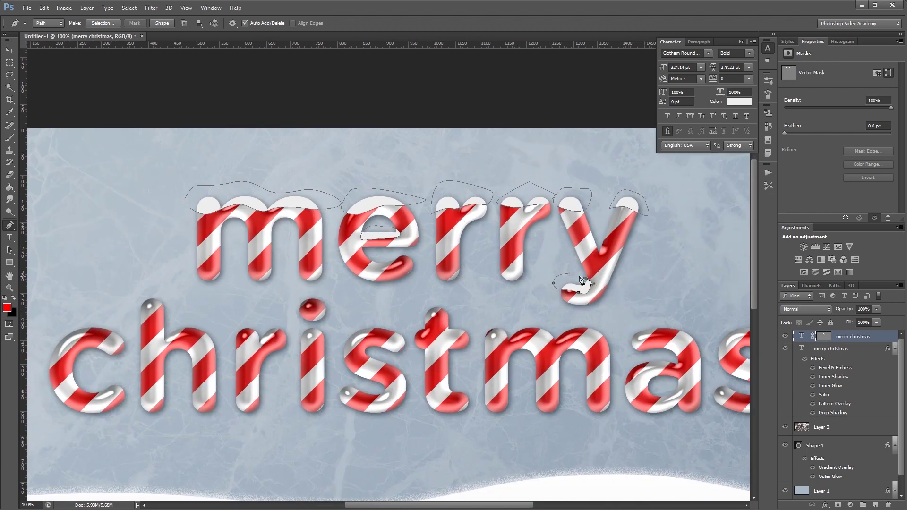
left_click_drag(30, 335, 217, 310)
left_click(236, 312)
left_click(273, 312)
left_click(293, 314)
left_click(310, 318)
left_click(317, 303)
left_click(266, 290)
left_click(240, 301)
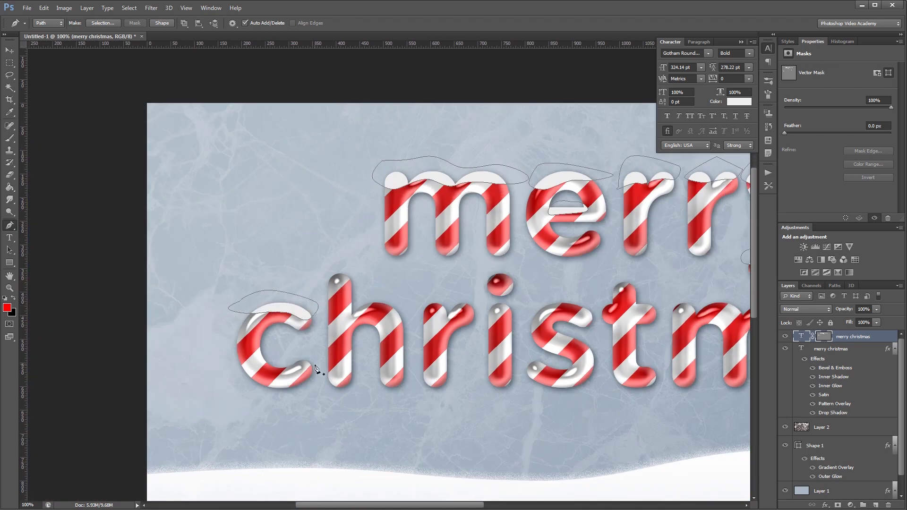
left_click(277, 373)
left_click(255, 360)
left_click(259, 354)
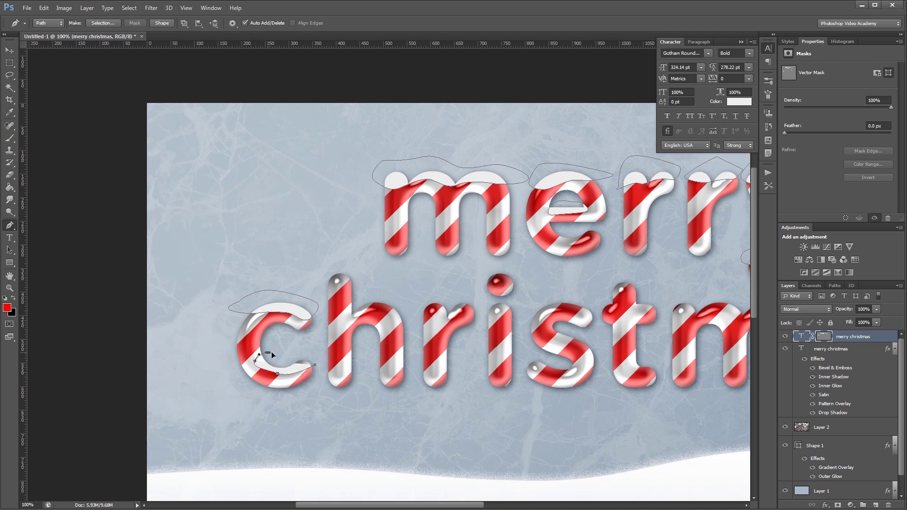
left_click(313, 361)
left_click(323, 289)
left_click_drag(334, 273, 358, 285)
left_click(323, 288)
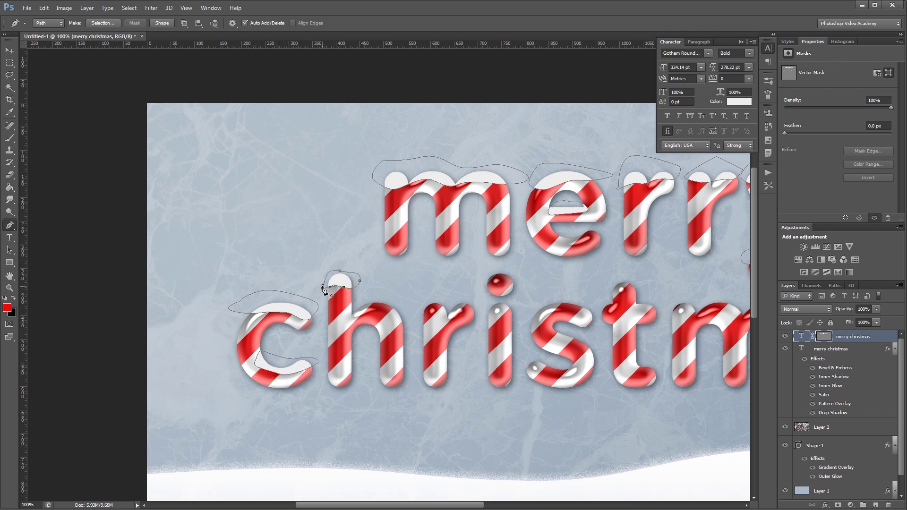
left_click_drag(426, 315, 330, 307)
left_click_drag(385, 271, 368, 299)
left_click(385, 272)
left_click(391, 303)
left_click(390, 303)
Cap the s and t with snow, including patches inside the s and on the t's crossbar and base.
left_click_drag(418, 300, 472, 303)
left_click(400, 301)
left_click(428, 317)
left_click_drag(467, 337, 442, 353)
left_click(427, 318)
left_click(392, 358)
left_click(392, 358)
mouse_move(476, 278)
left_mouse_down()
mouse_move(378, 293)
mouse_move(402, 294)
mouse_move(428, 312)
left_mouse_up()
left_click(378, 293)
left_click(378, 292)
left_click(373, 319)
left_click(373, 319)
left_click(430, 376)
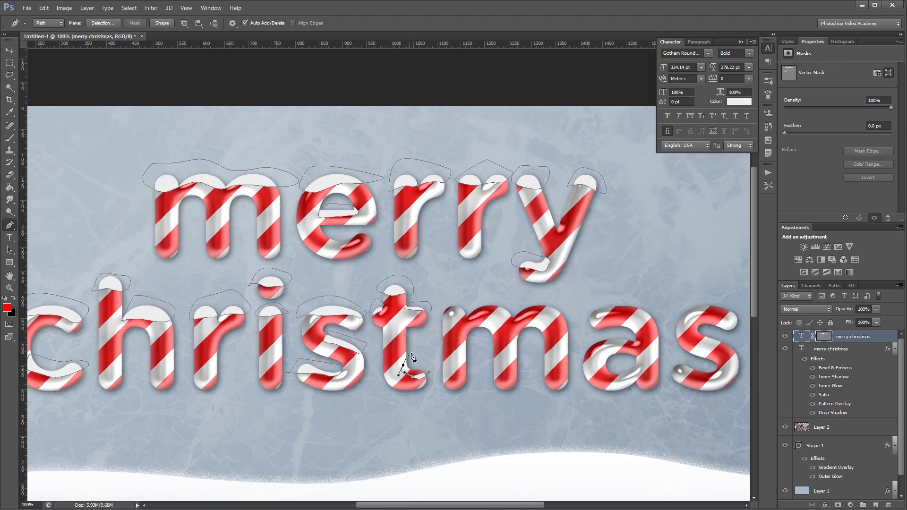
left_click_drag(404, 364, 407, 359)
left_click(430, 376)
Cap the m, the a and its counter, and the final s, then zoom out to 66.7%.
left_click_drag(436, 306, 331, 313)
left_click(331, 315)
left_click_drag(468, 313, 475, 315)
left_click(330, 315)
left_click_drag(331, 316, 197, 313)
left_click(345, 311)
left_click_drag(418, 305, 423, 309)
left_click(345, 311)
left_click(396, 354)
left_click_drag(350, 341, 385, 375)
left_click(396, 354)
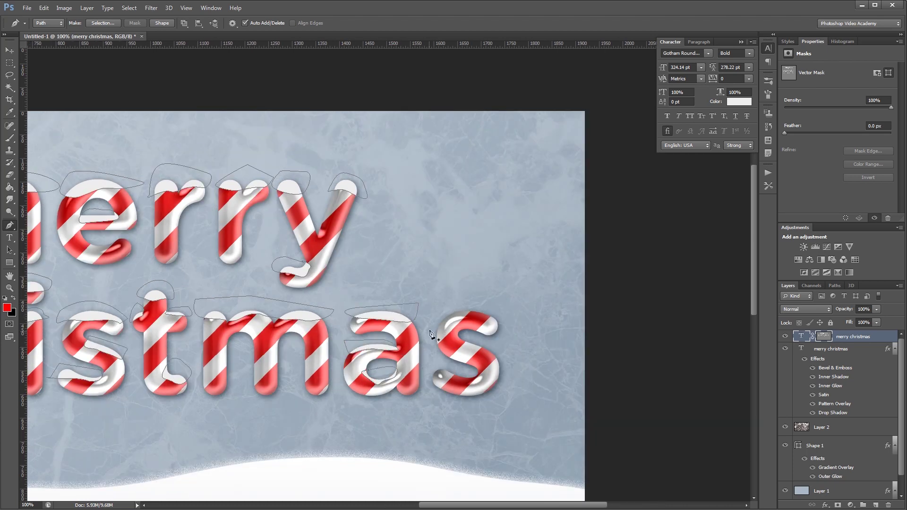
left_click_drag(448, 319, 463, 320)
left_click_drag(494, 321, 504, 322)
left_click(431, 319)
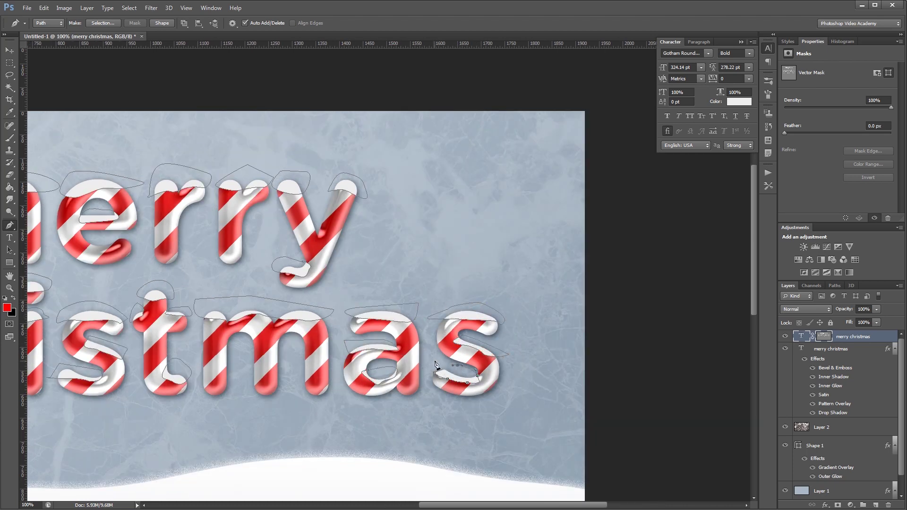
left_click_drag(294, 375, 483, 321)
left_click_drag(375, 307, 441, 318)
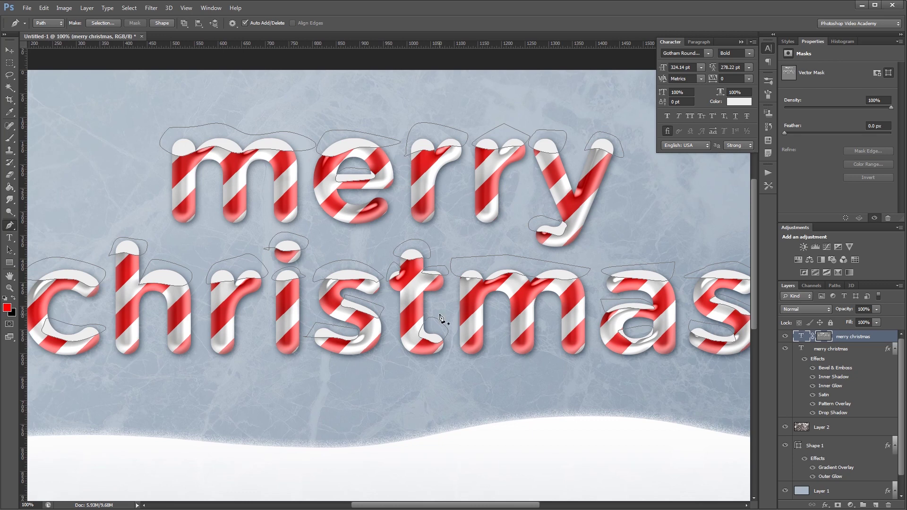
key("ctrl+minus")
Deselect the text, then give the top text layer Bevel & Emboss with size 10 and soften 1.
key("v")
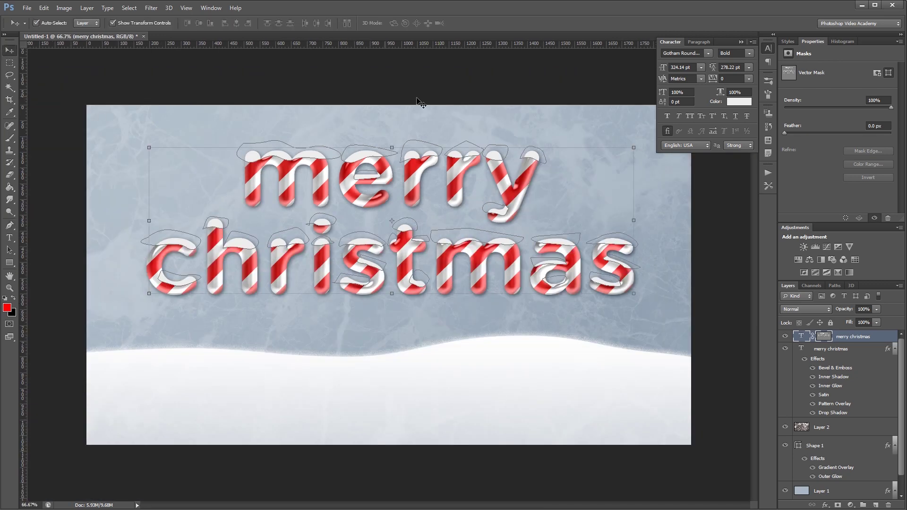
left_click(405, 90)
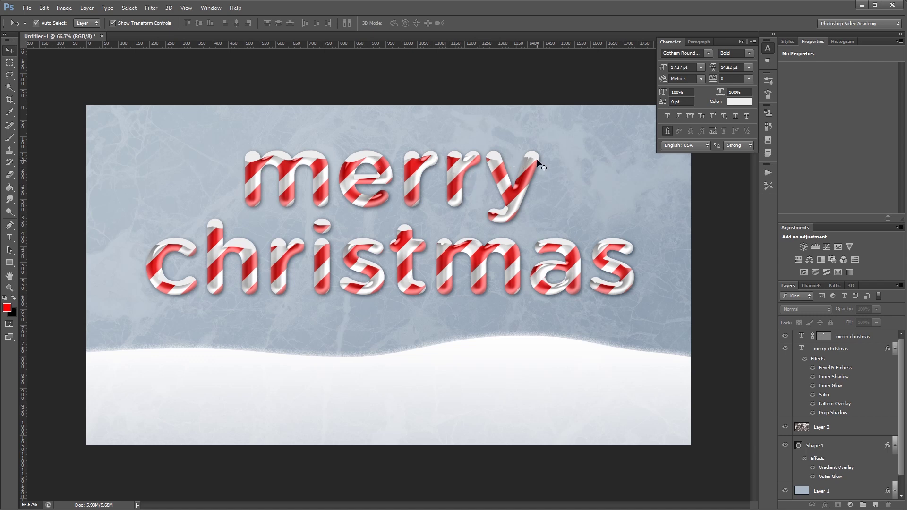
double_click(888, 340)
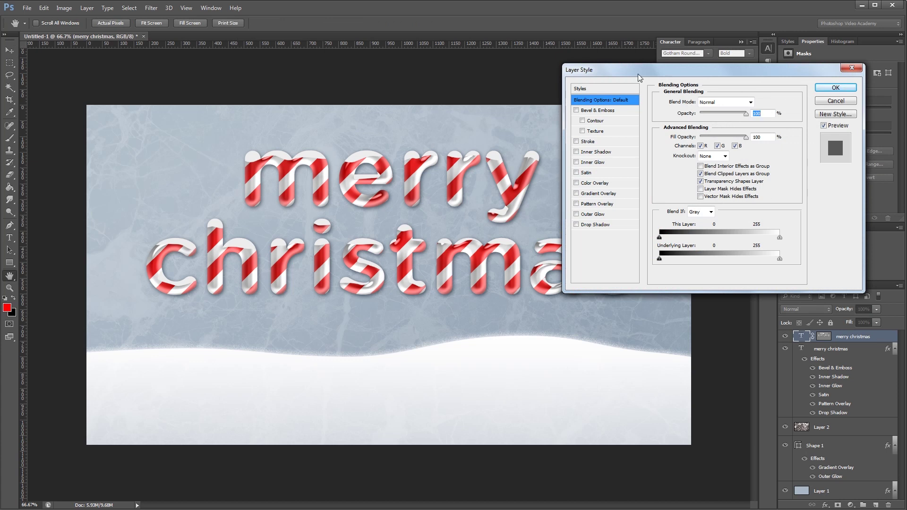
left_click(598, 110)
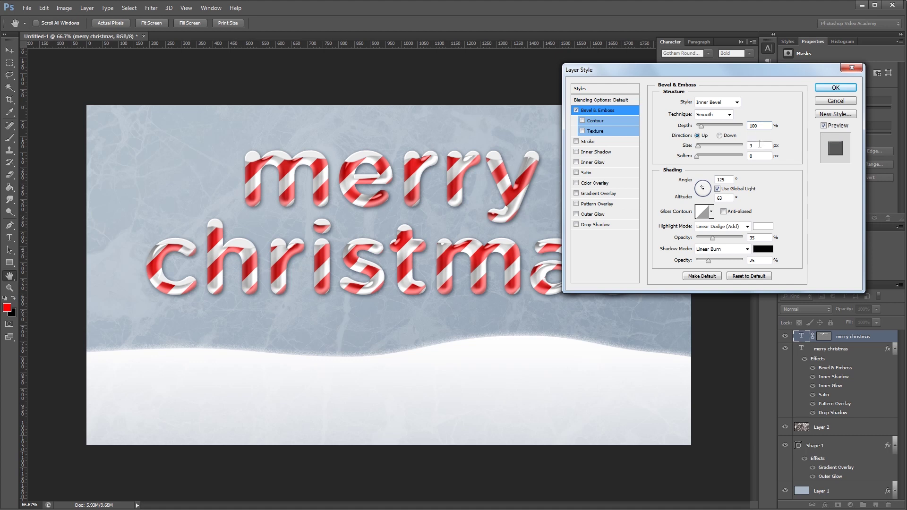
type("10")
key("Tab")
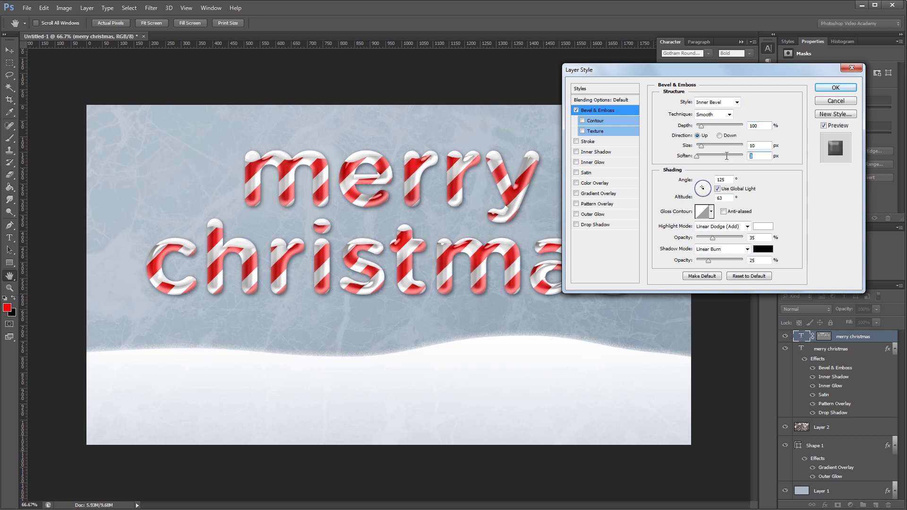
type("1")
Set bevel altitude 40 without global light, Screen highlights 75%, Multiply shadows 50%, and enable Outer Glow.
left_click(718, 189)
double_click(722, 198)
type("40")
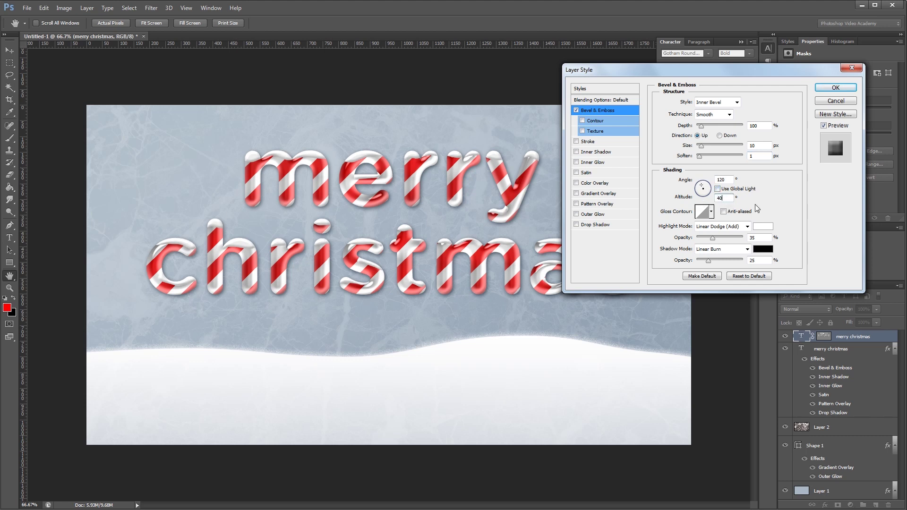
left_click(737, 226)
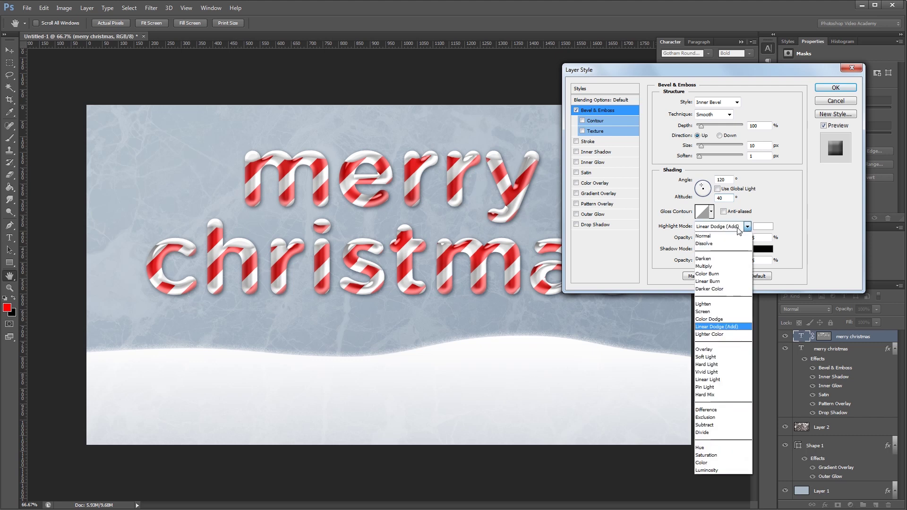
left_click(715, 310)
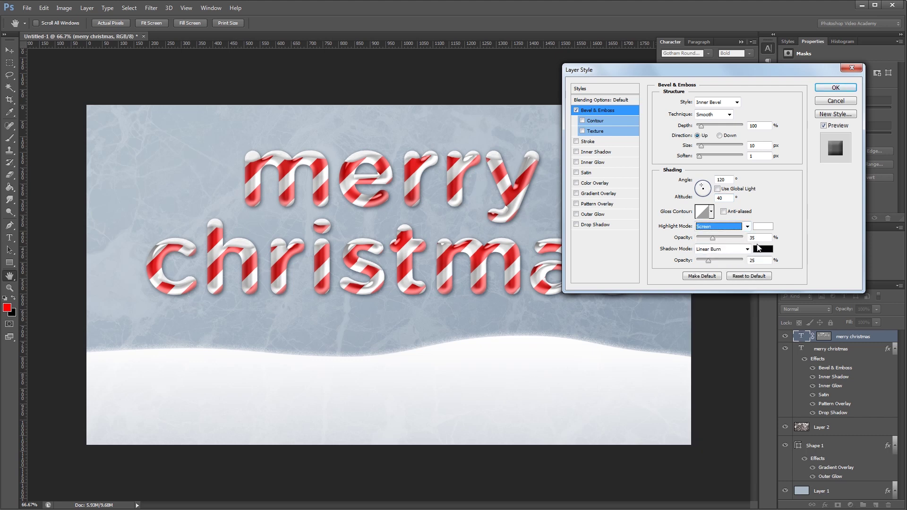
double_click(757, 237)
type("75")
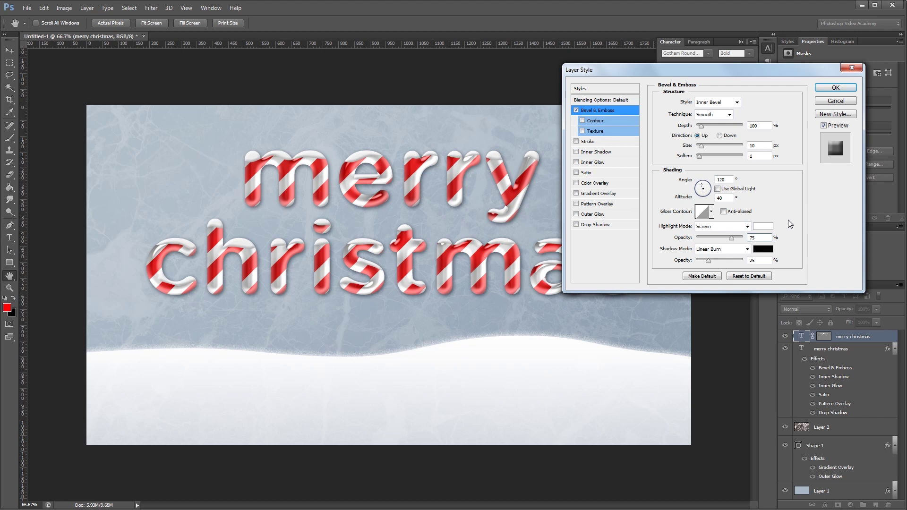
left_click(724, 251)
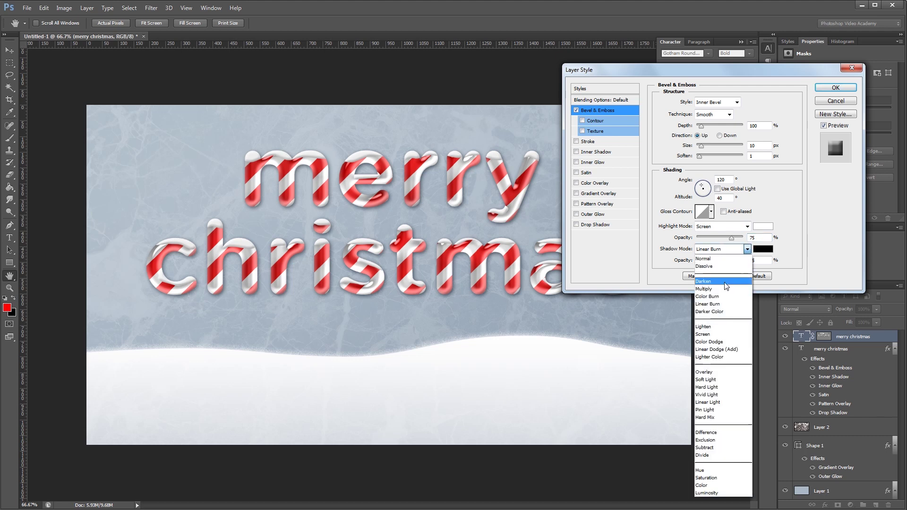
left_click(709, 289)
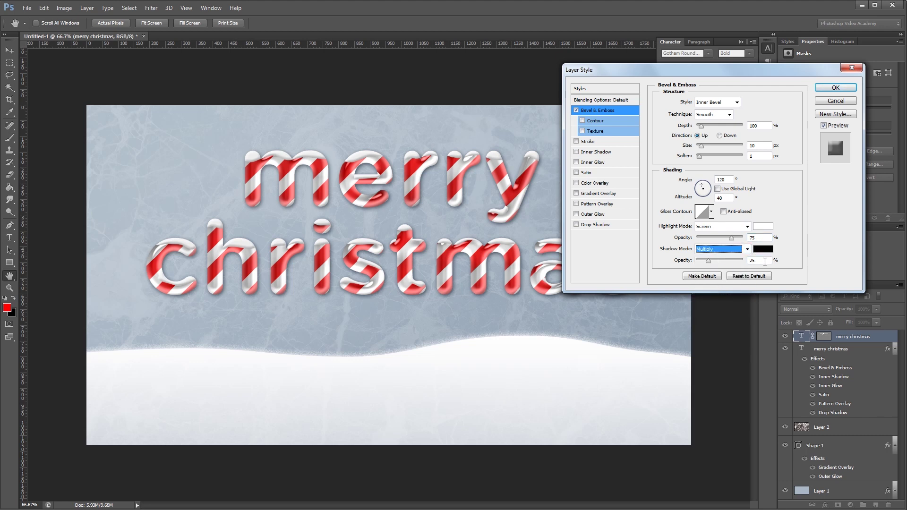
double_click(752, 261)
type("50")
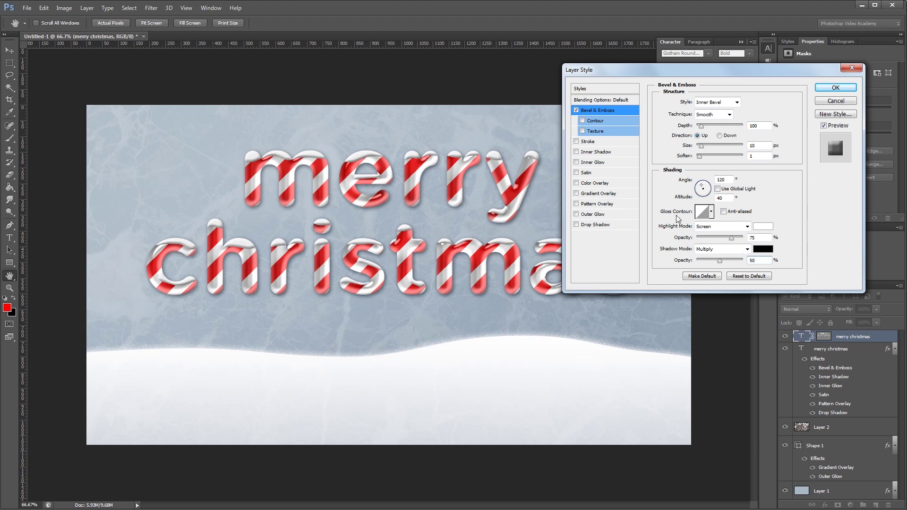
left_click(594, 214)
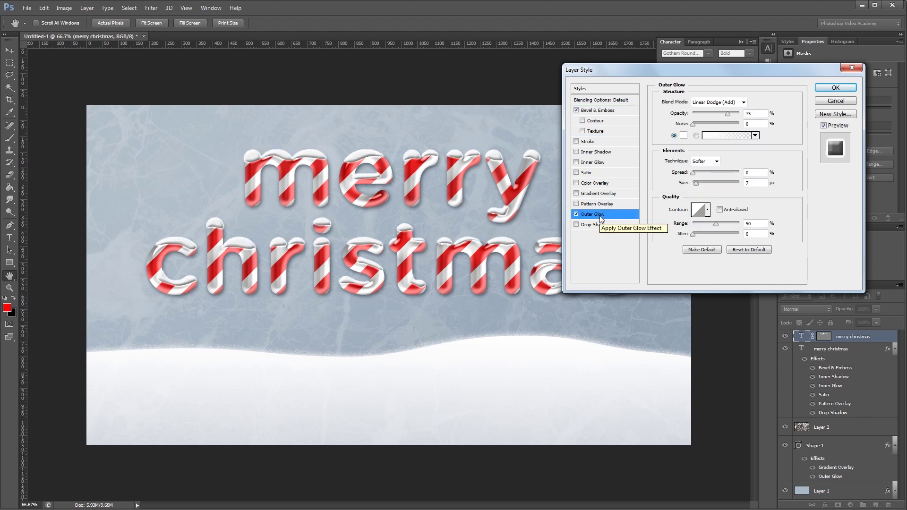
Set the Outer Glow to Screen with 50% opacity, 50% noise and size 5 px.
left_click(717, 102)
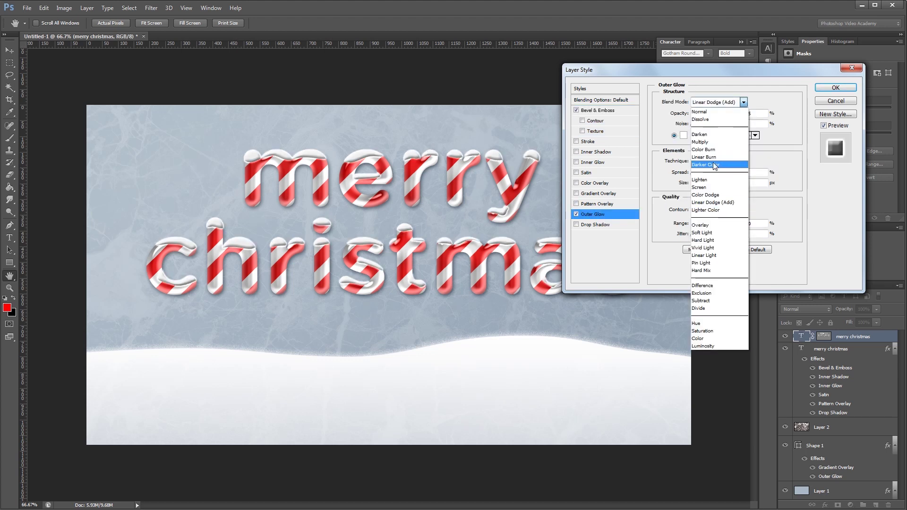
left_click(717, 187)
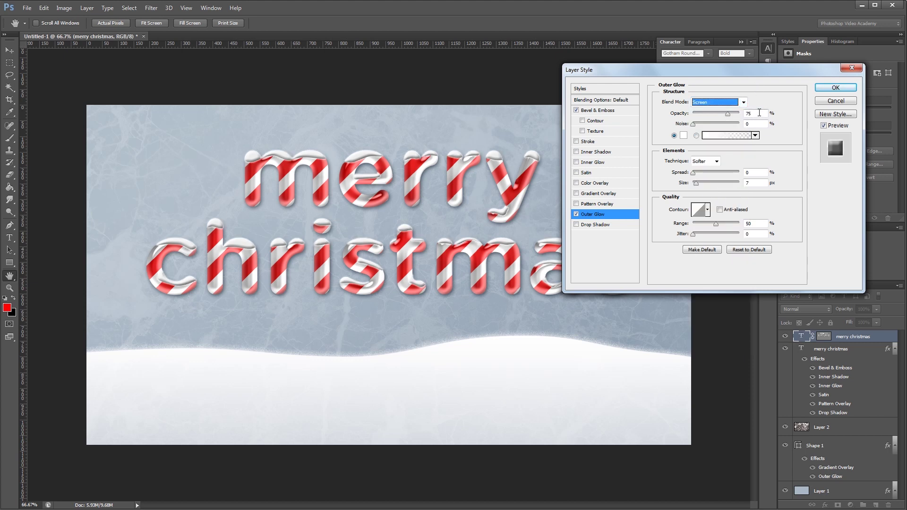
double_click(760, 113)
type("50")
double_click(757, 124)
type("50")
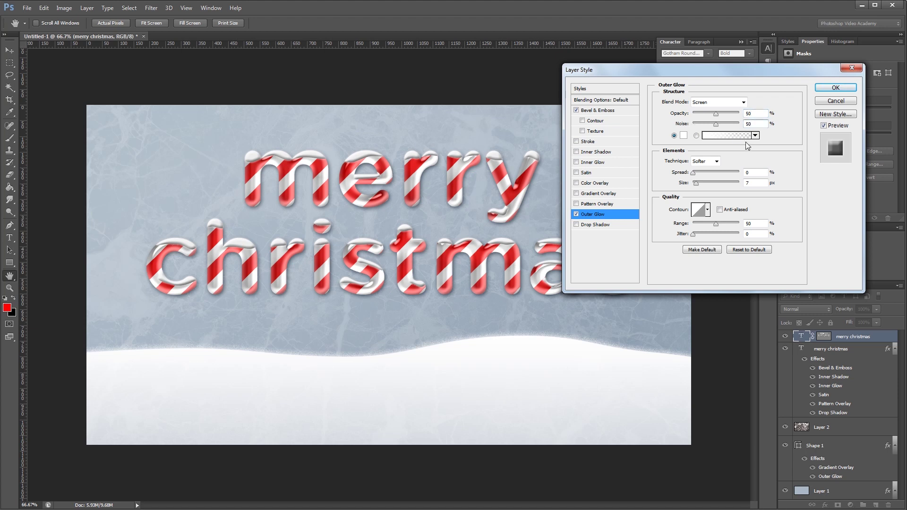
double_click(751, 182)
type("5")
left_click(756, 172)
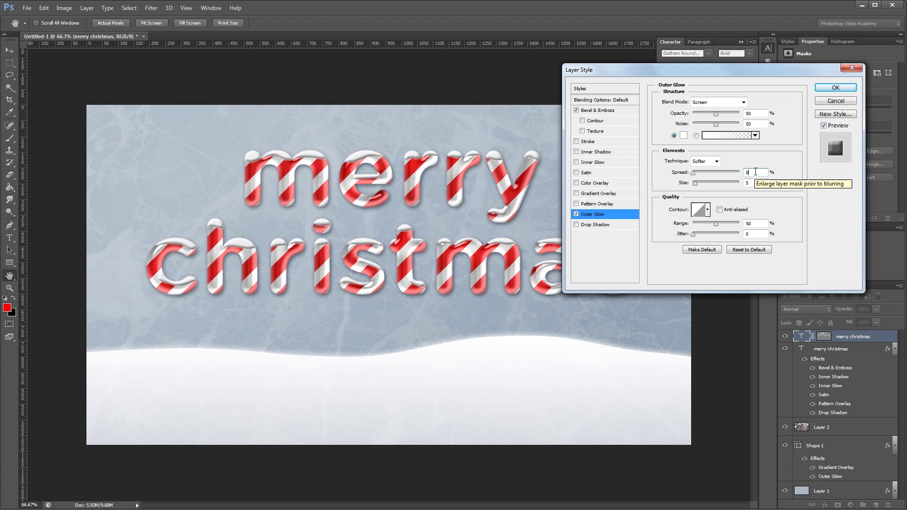
Add a Linear Burn drop shadow at 30% opacity, 4 px distance, 10 px size, and apply the style.
left_click(603, 227)
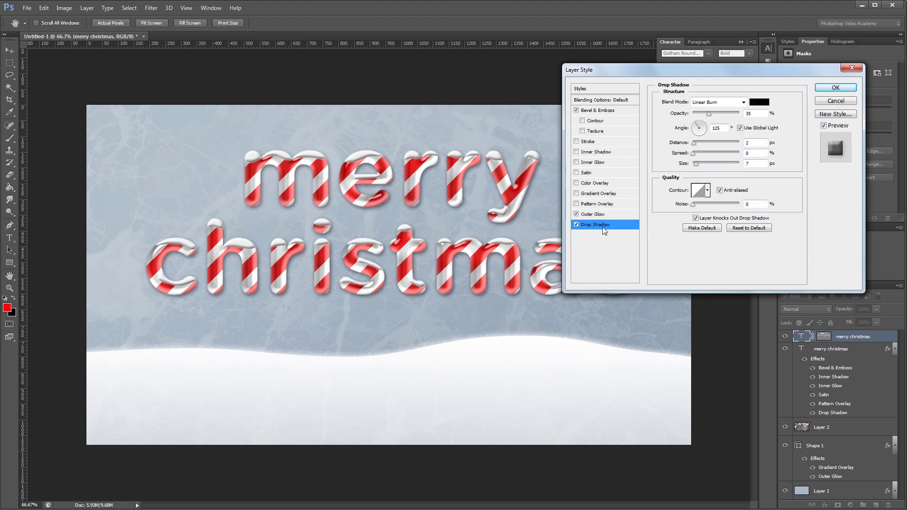
left_click(716, 102)
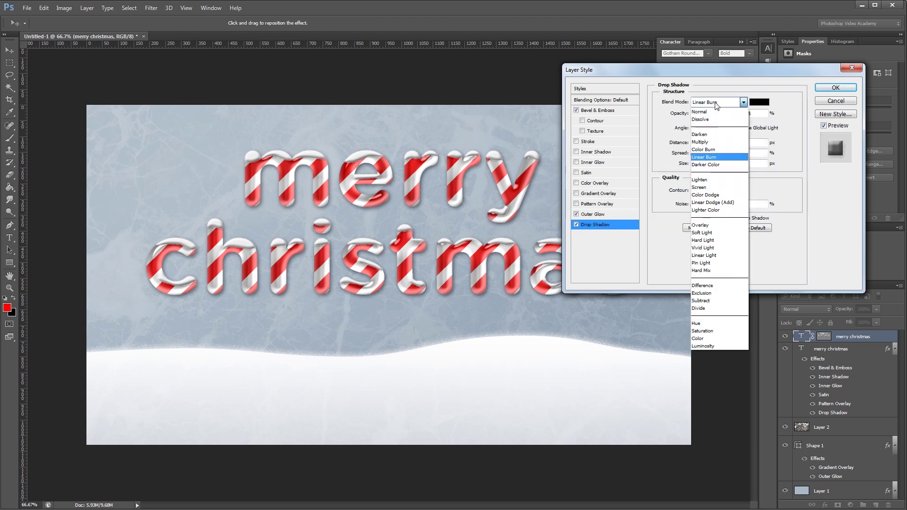
left_click(717, 105)
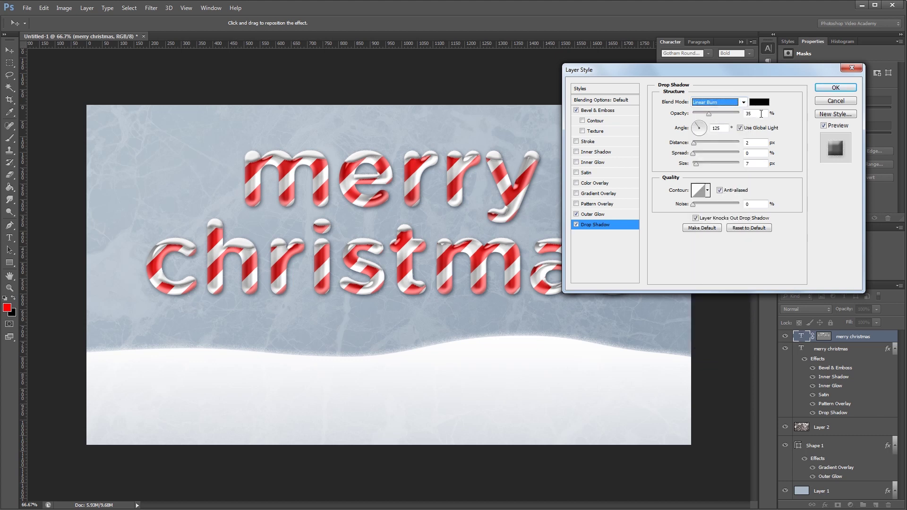
key("Tab")
type("30")
double_click(756, 143)
type("4")
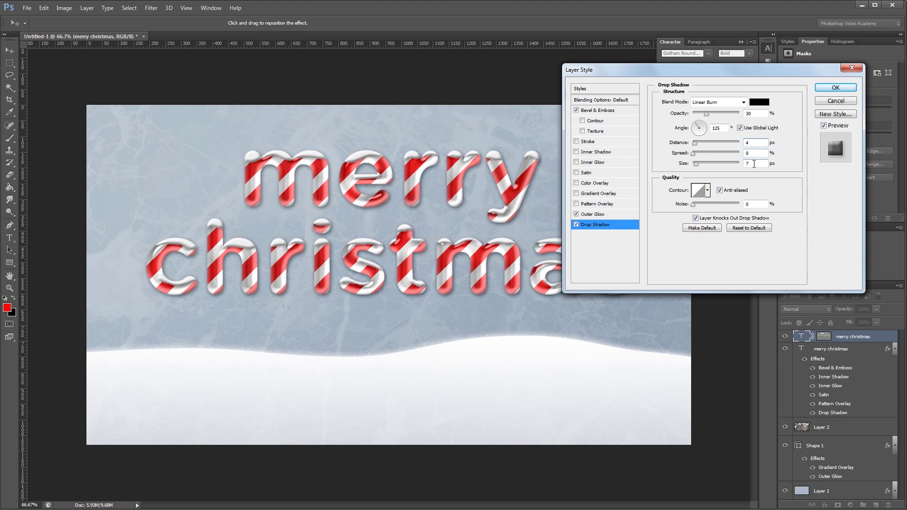
double_click(755, 164)
type("10")
left_click(835, 88)
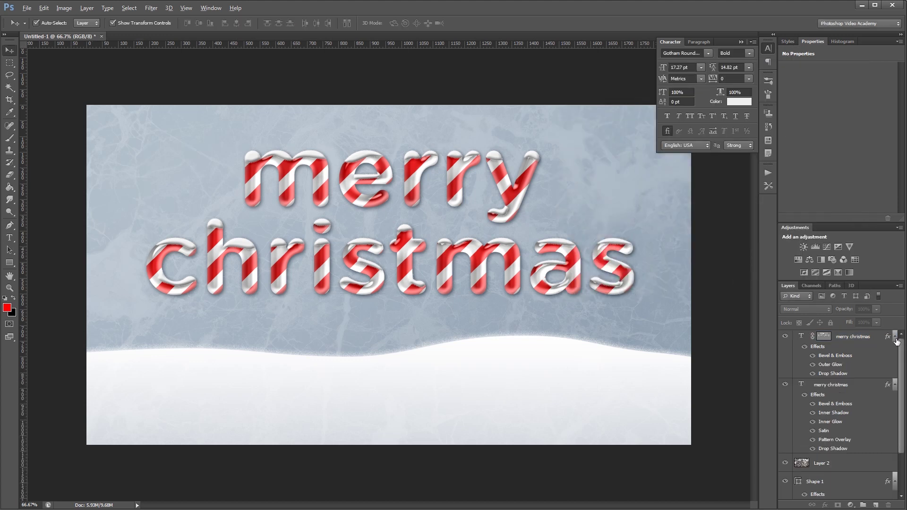
Add a Curves adjustment layer with the midpoint raised to brighten the card (input 107, output 162).
left_click(896, 338, "alt")
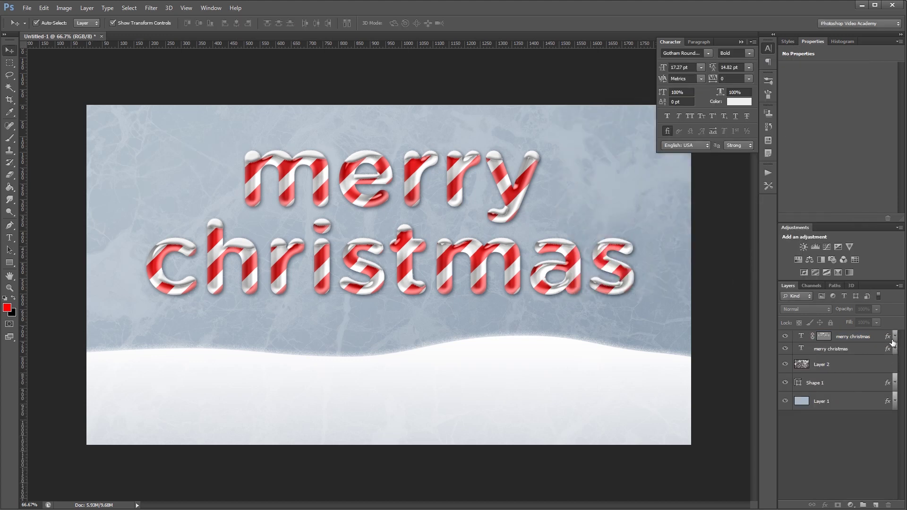
left_click(825, 247)
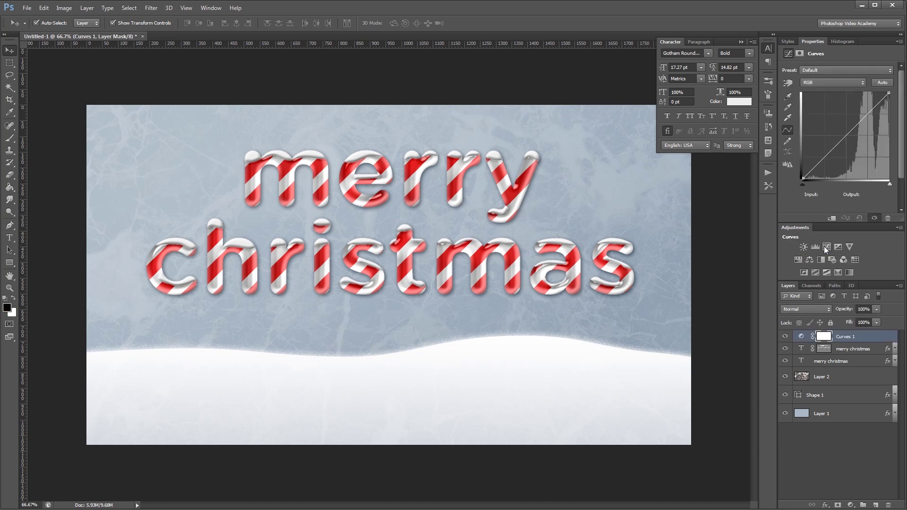
left_click_drag(839, 142, 839, 124)
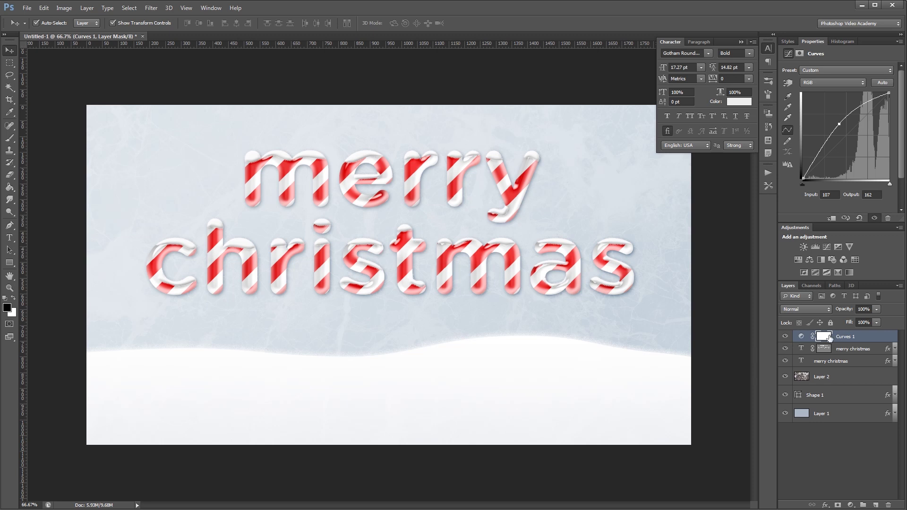
Paint out the Curves brightening over the card's centre and toggle the layer to compare.
key("b")
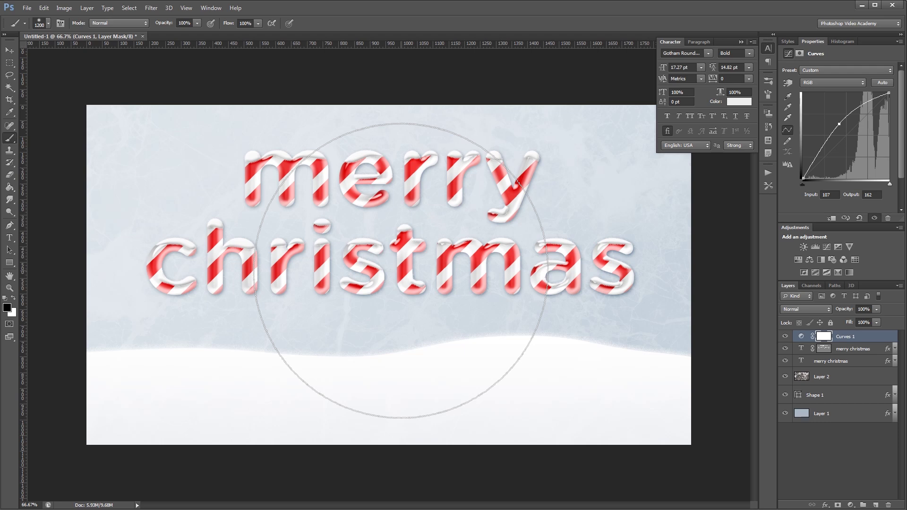
left_click(401, 270)
left_click(401, 277)
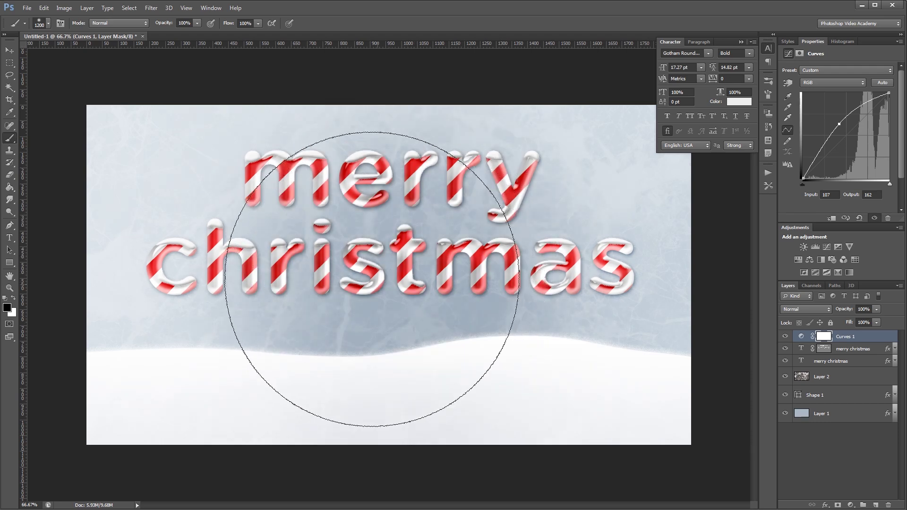
mouse_move(392, 273)
left_mouse_down()
mouse_move(314, 283)
mouse_move(487, 284)
mouse_move(274, 283)
mouse_move(612, 165)
left_mouse_up()
key("v")
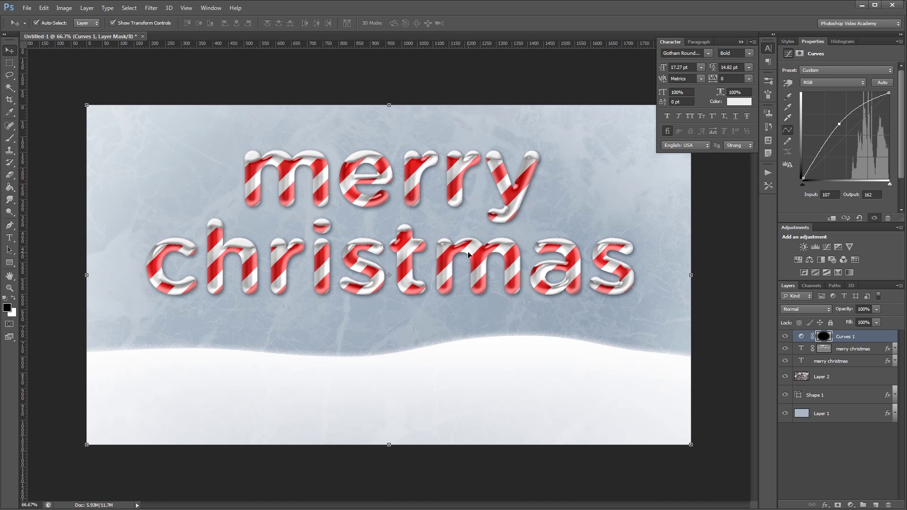
left_click(785, 337)
left_click(786, 338)
left_click(786, 338)
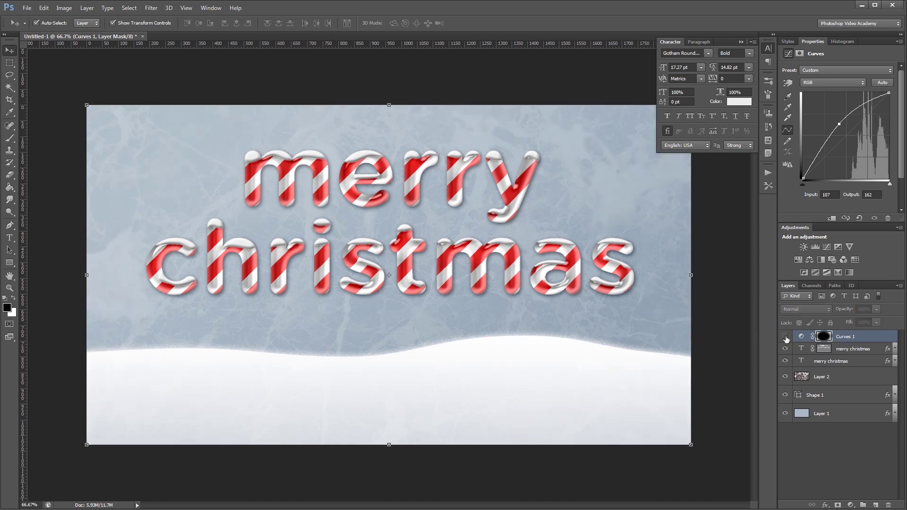
left_click(785, 337)
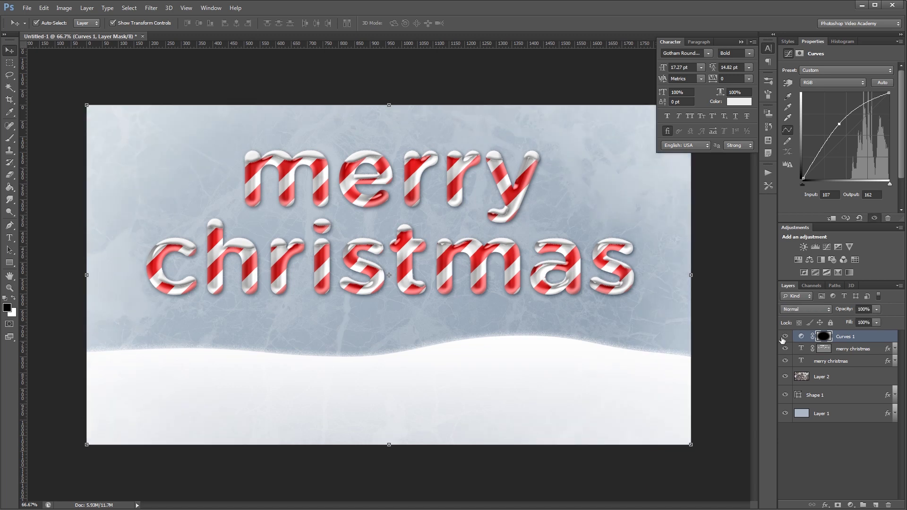
key("t")
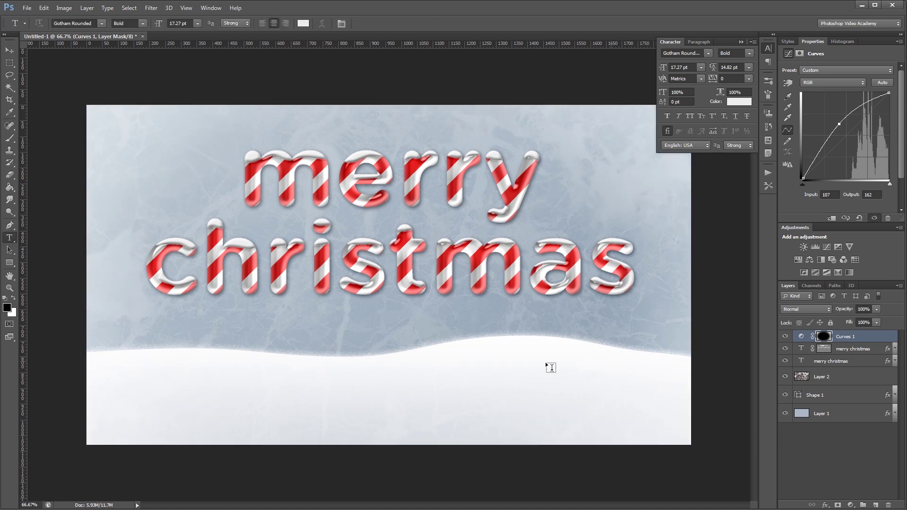
Add an enlarged 'AND A HAPPY NEW YEAR' subtitle in Book weight, tracking 200, centred under the lettering.
left_click(291, 417)
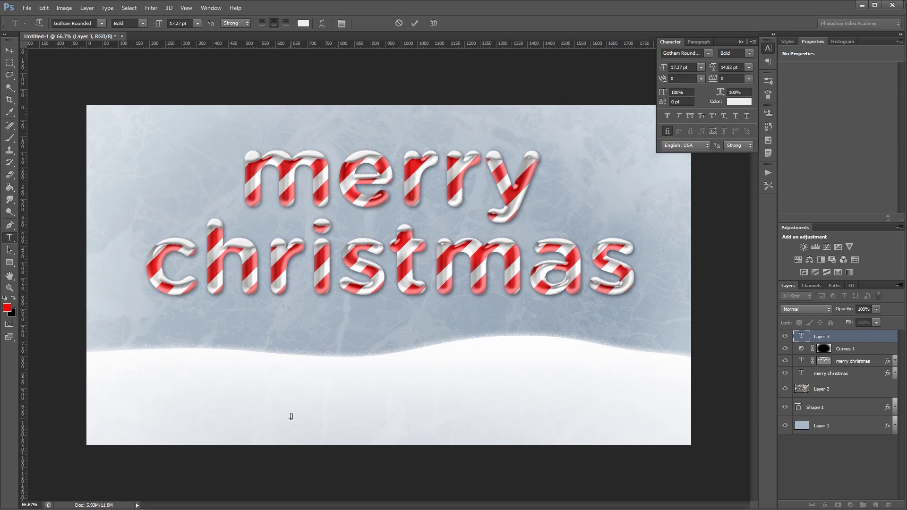
key("ctrl+Return")
key("v")
left_click_drag(334, 413, 404, 410)
key("Return")
left_click(749, 53)
left_click(732, 64)
left_click_drag(290, 416, 468, 407)
left_click_drag(406, 410, 425, 410)
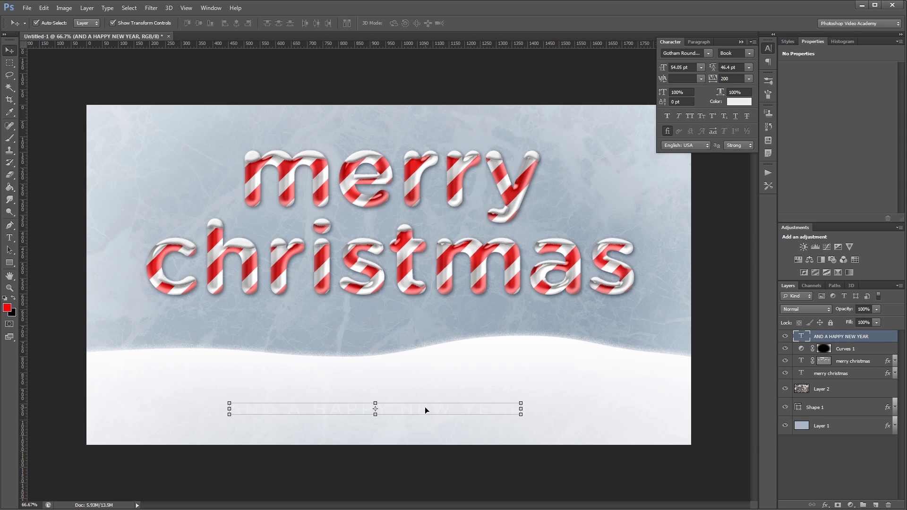
Colour the subtitle aab8c5 and move its layer below Layer 2, just above Shape 1.
left_click(741, 102)
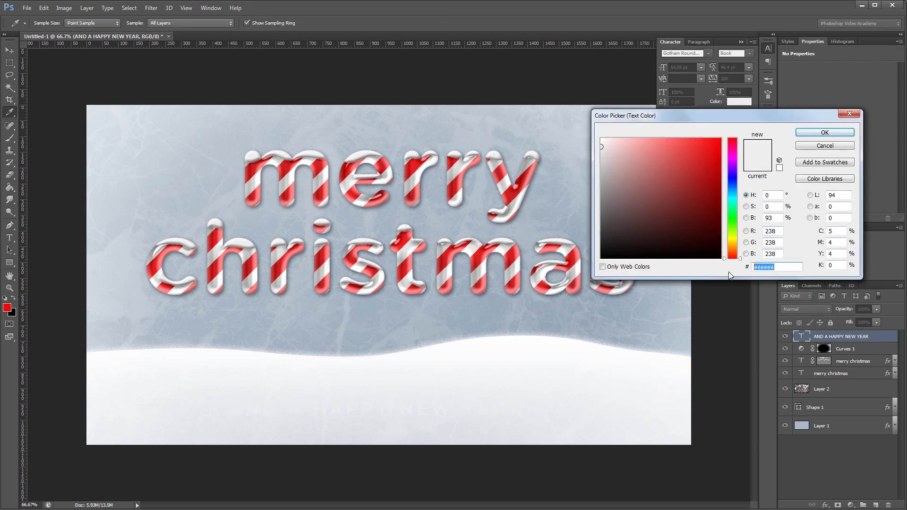
type("aab8c5")
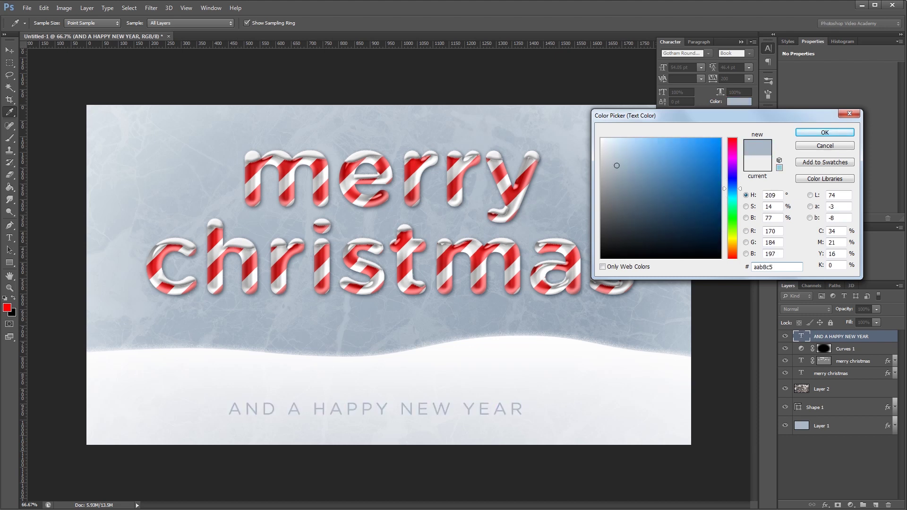
key("Return")
key("v")
left_click_drag(501, 411, 511, 404)
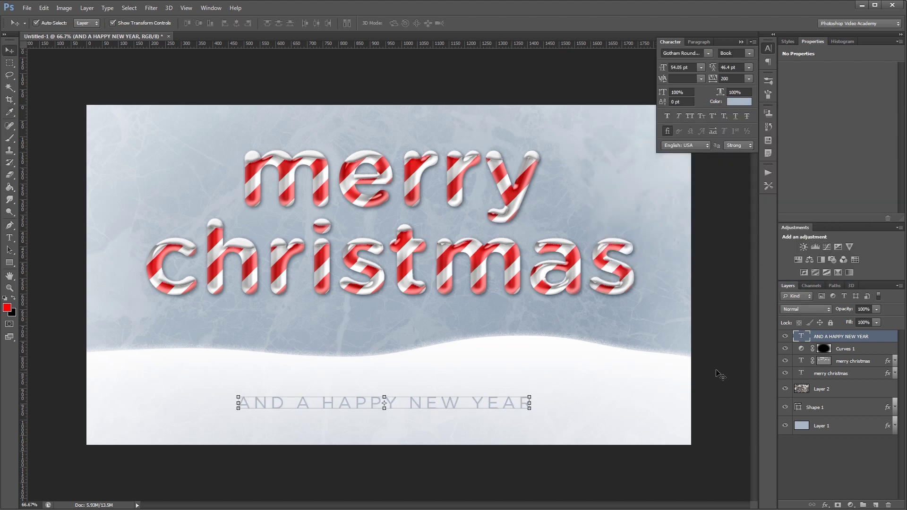
left_click(741, 42)
left_click_drag(851, 341, 842, 395)
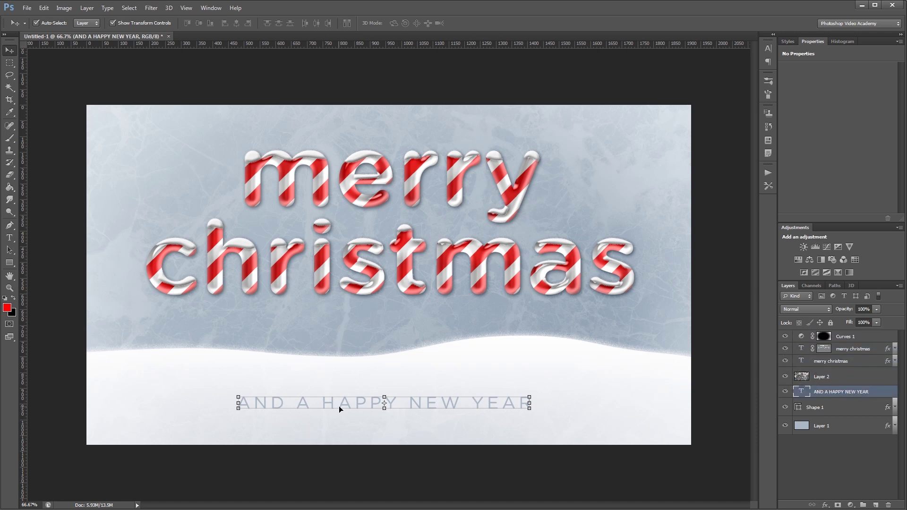
left_click(453, 451)
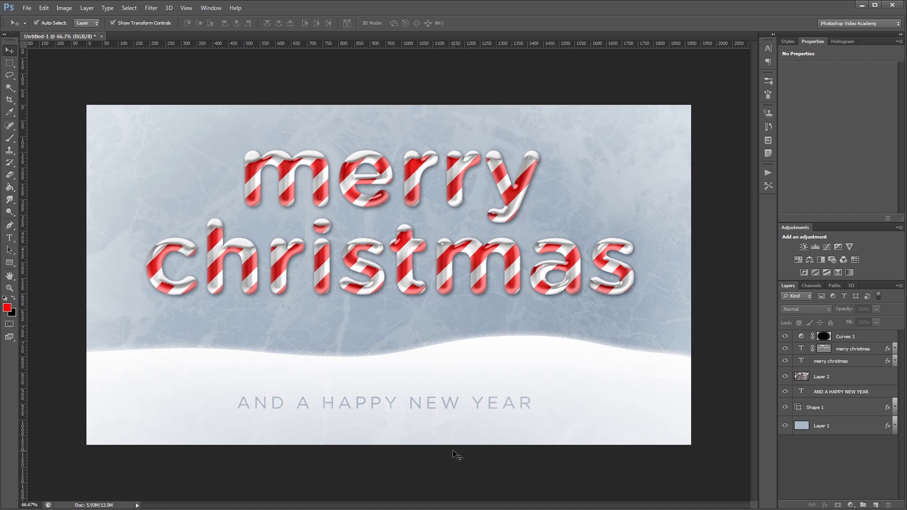